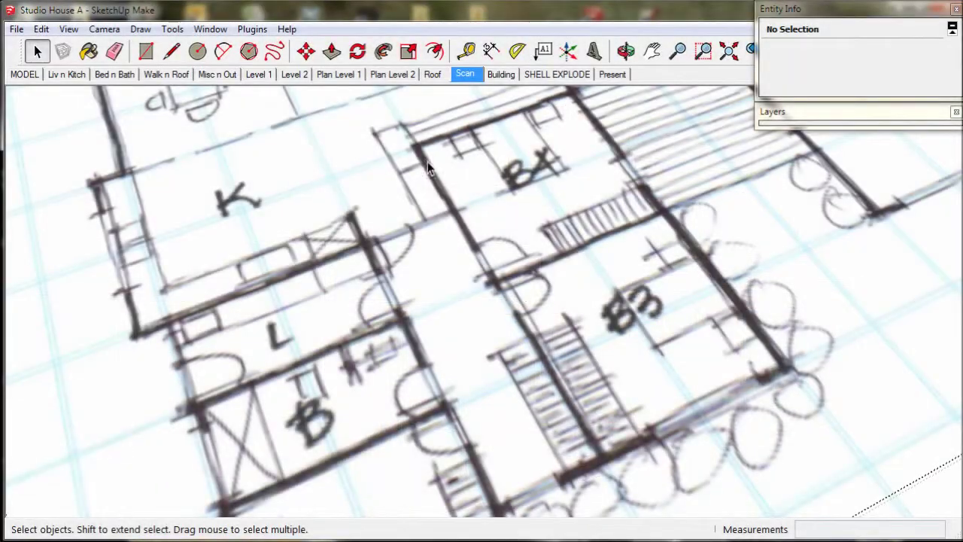
Step: Switch to the SHELL EXPLODE scene and orbit the Beach House A shell model into view
click(536, 78)
mouse_move(622, 176)
middle_down()
mouse_move(576, 189)
mouse_move(623, 188)
middle_up()
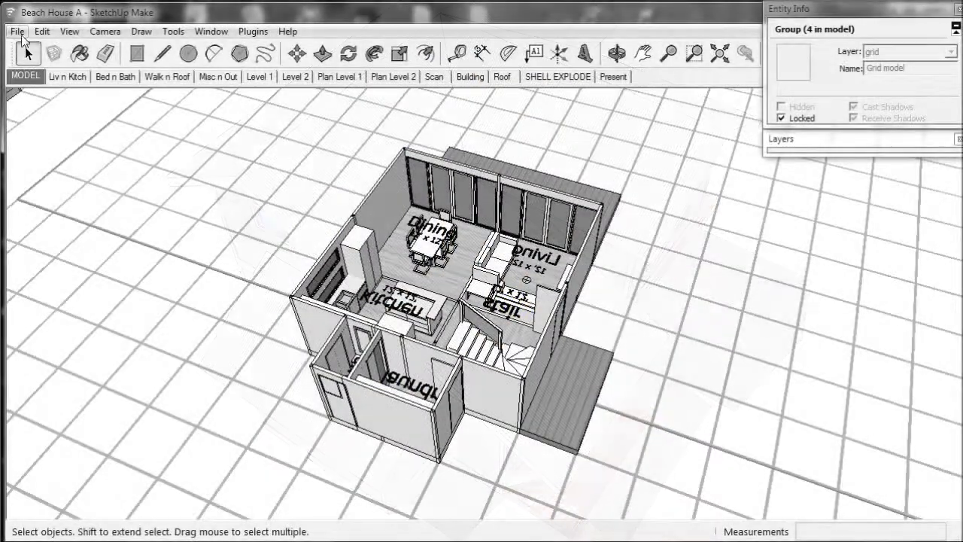
Step: Deselect the grid group and save a copy of the model as Beach House A1
click(61, 108)
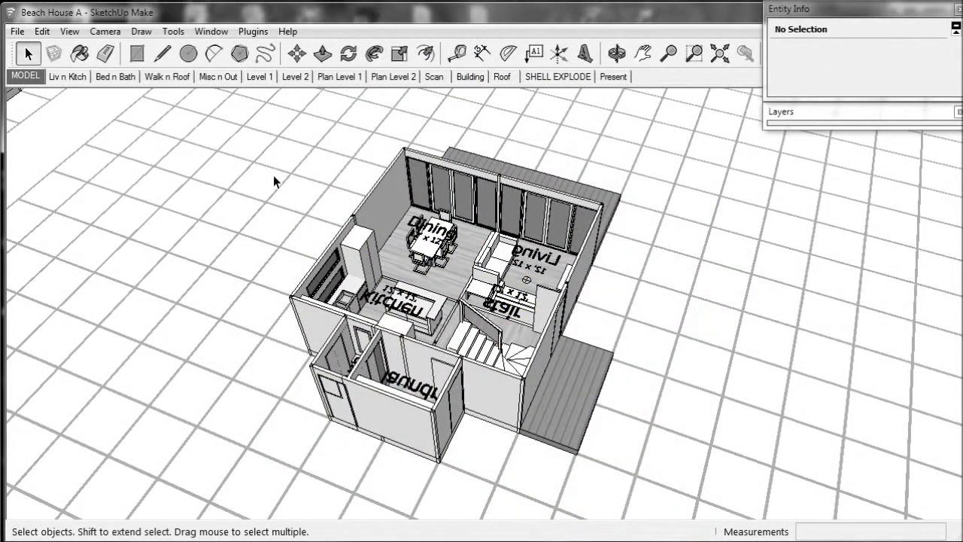
click(18, 32)
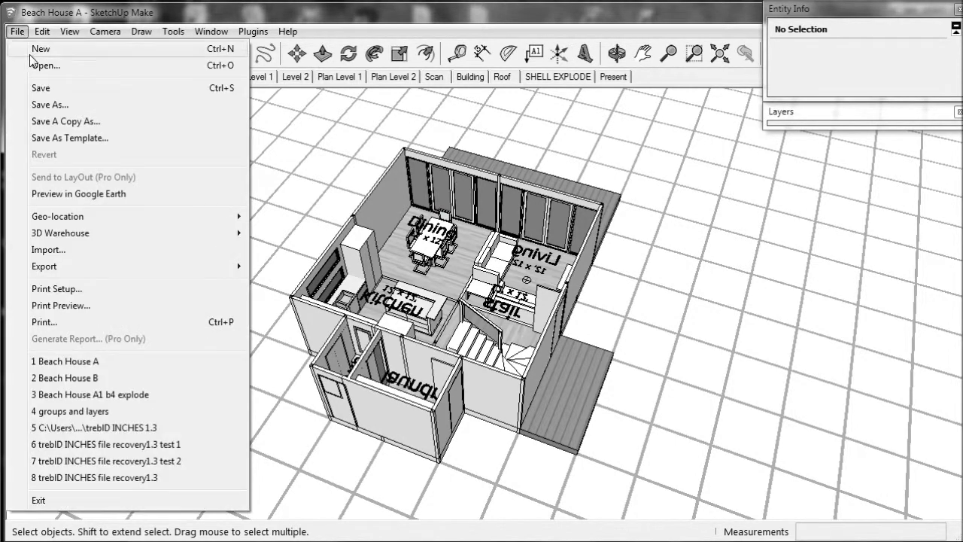
click(48, 123)
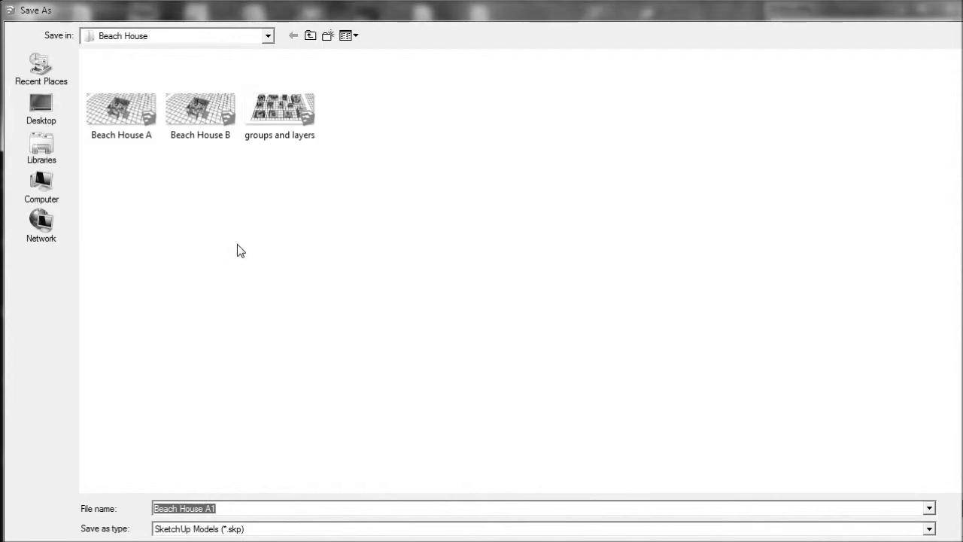
key(Return)
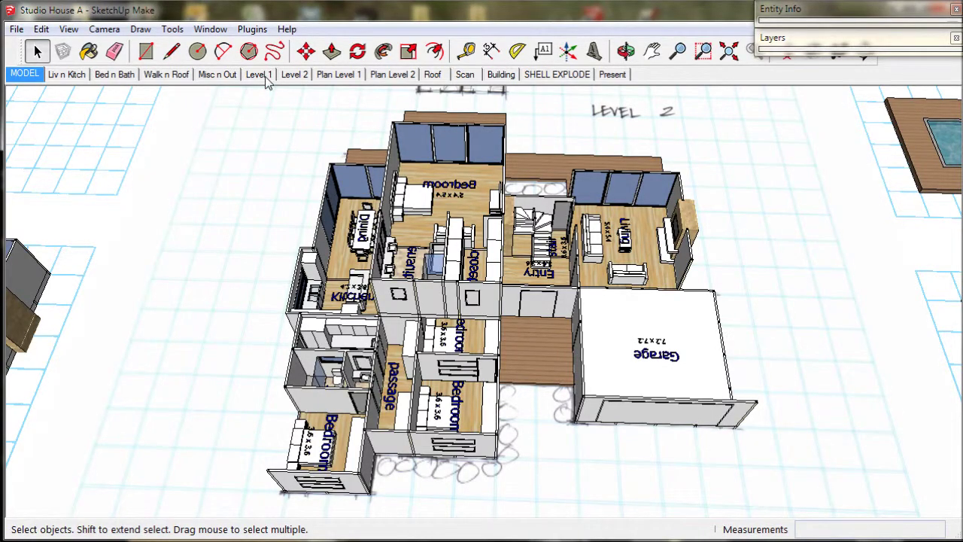
Step: Turn off the scan layer's visibility and update the MODEL scene to the reoriented view
click(800, 38)
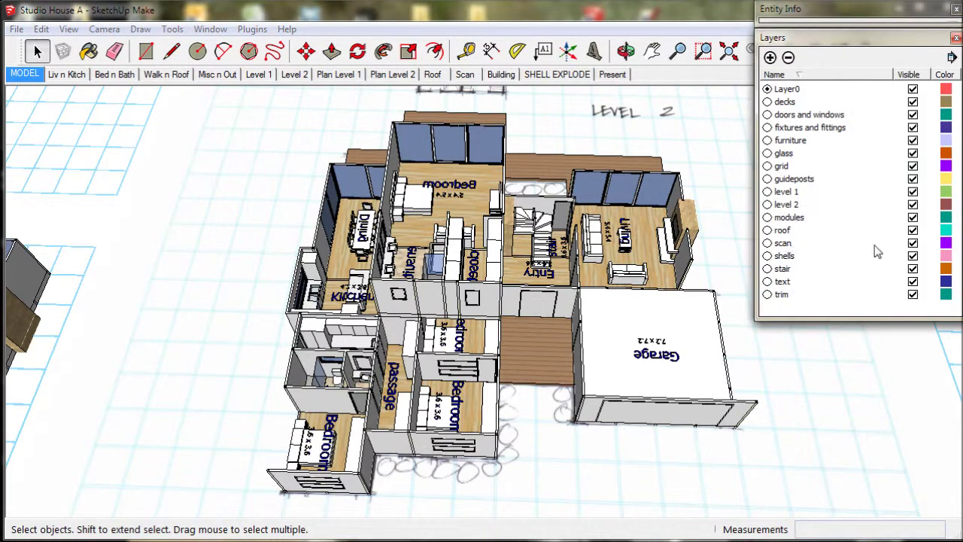
click(913, 243)
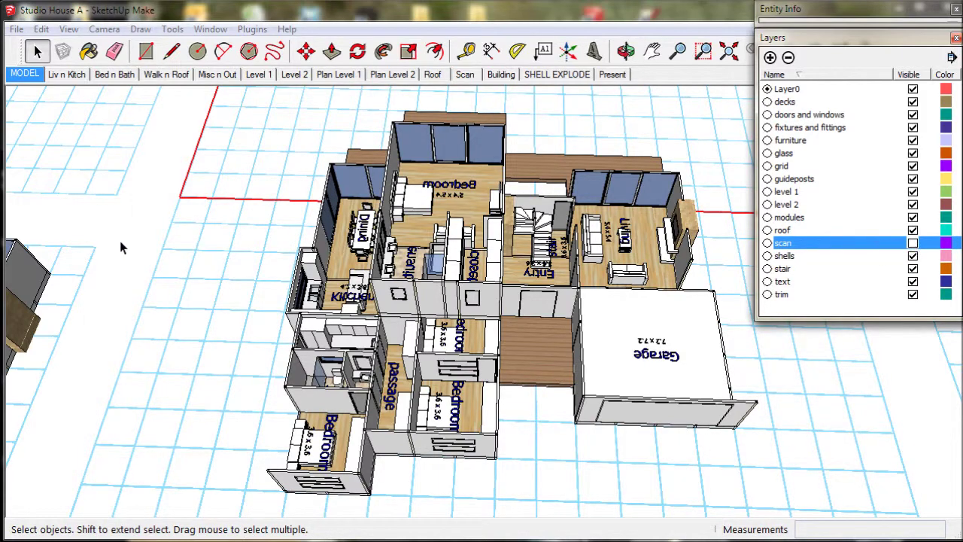
mouse_move(119, 239)
middle_down()
mouse_move(125, 296)
mouse_move(129, 252)
mouse_move(117, 235)
middle_up()
middle_drag(132, 191, 129, 189)
right_click(28, 74)
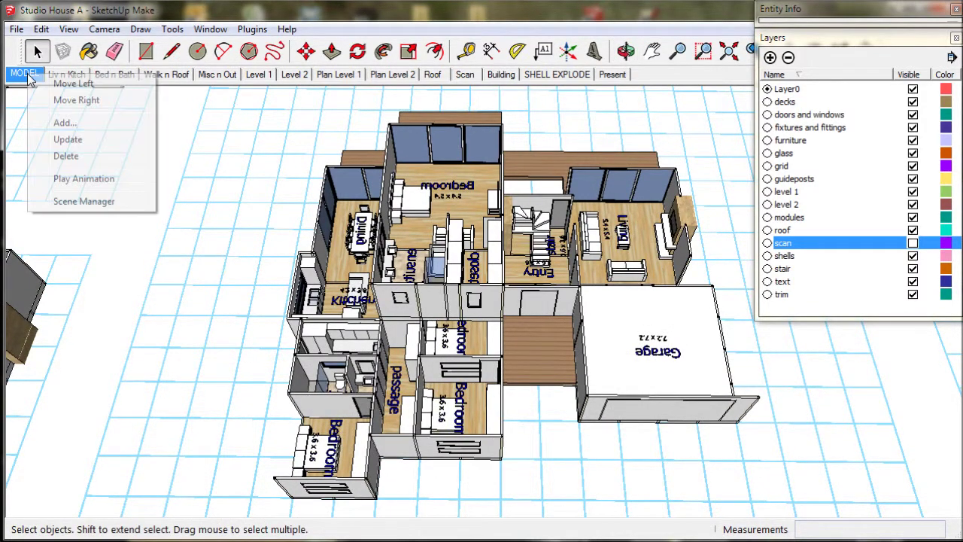
click(64, 139)
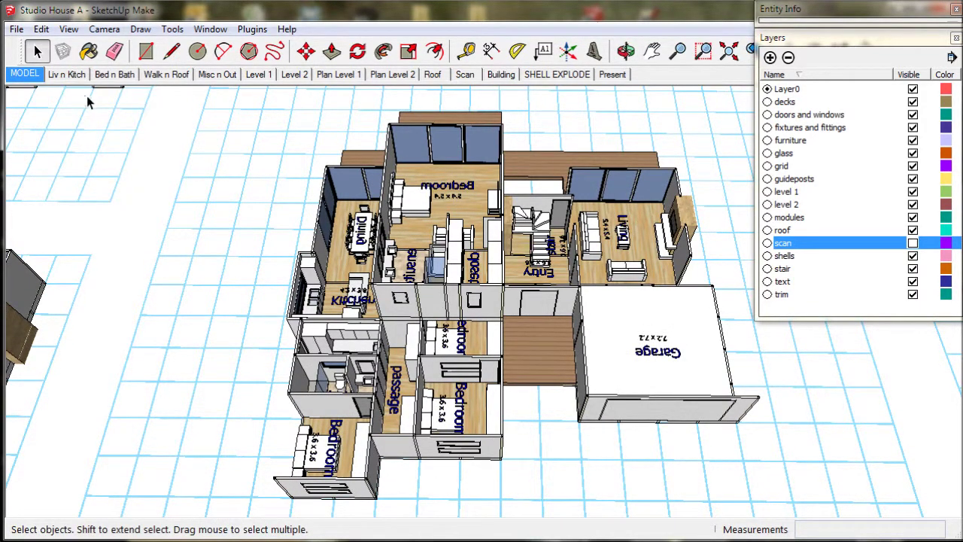
Step: Tilt and zoom the Level 1 scene to a steeper top-down view and update it
click(258, 74)
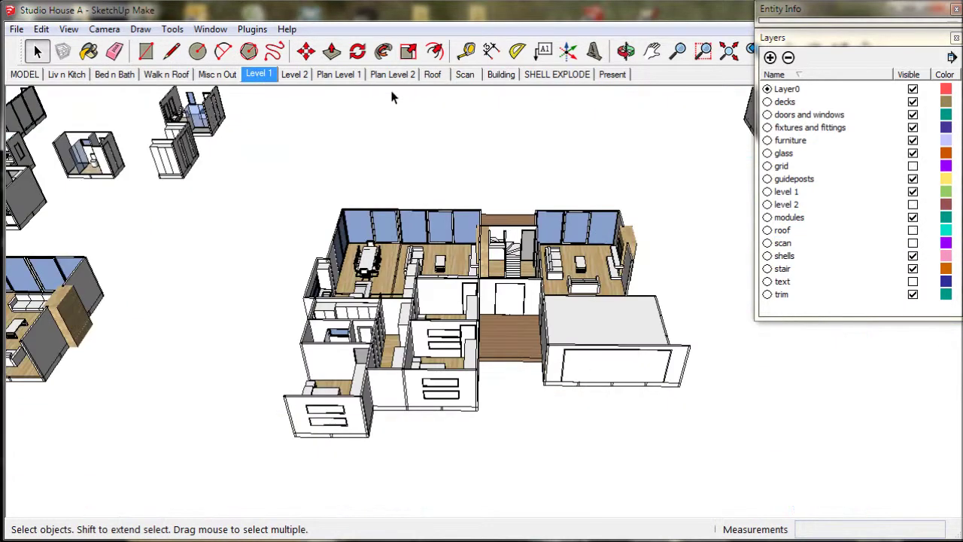
click(786, 38)
middle_drag(563, 183, 541, 182)
scroll(545, 237, up, 3)
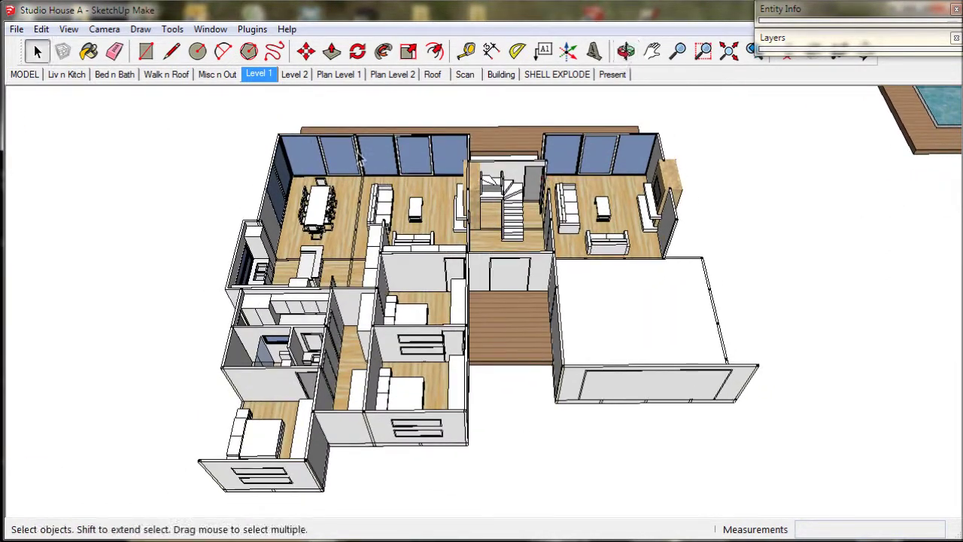
right_click(269, 80)
click(300, 140)
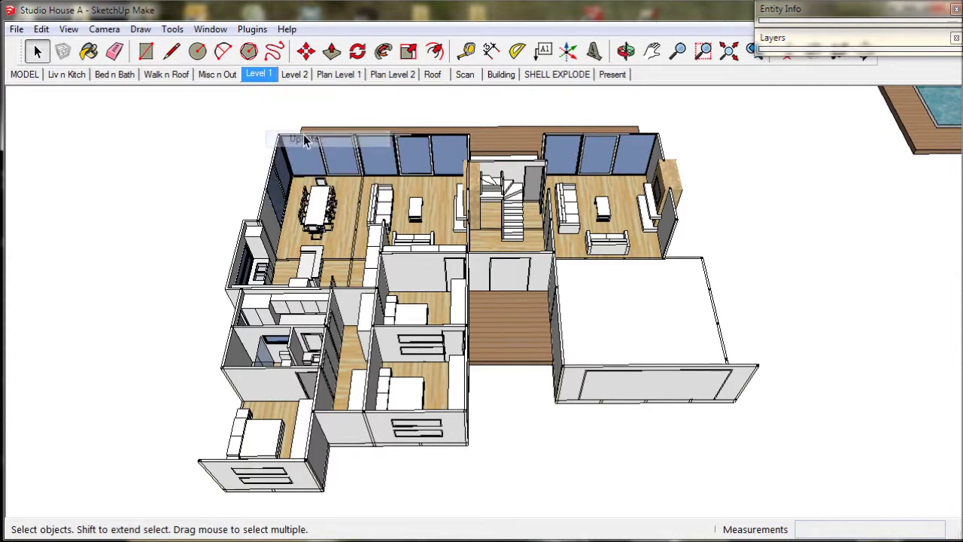
Step: Orbit over the Level 2 room and update the Level 2 scene
click(293, 76)
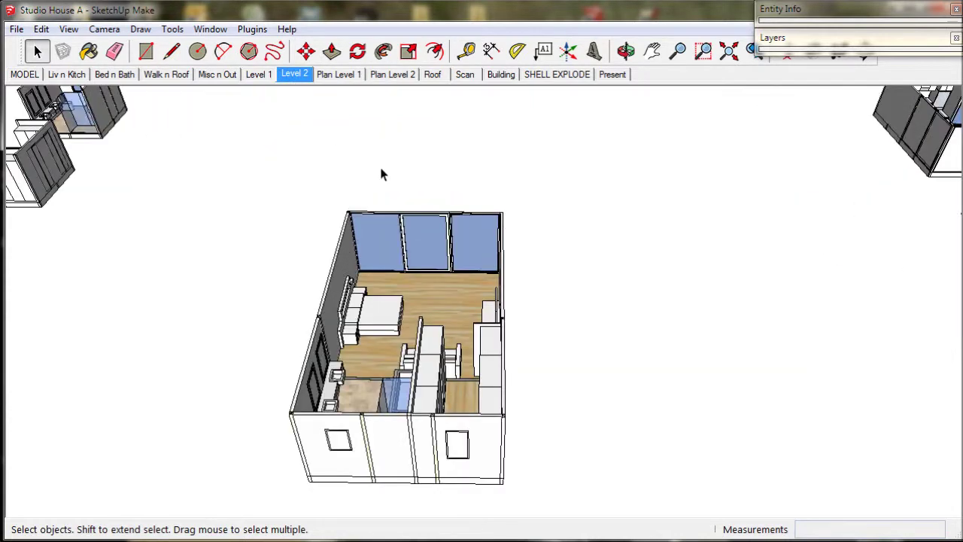
middle_drag(379, 164, 411, 133)
right_click(304, 80)
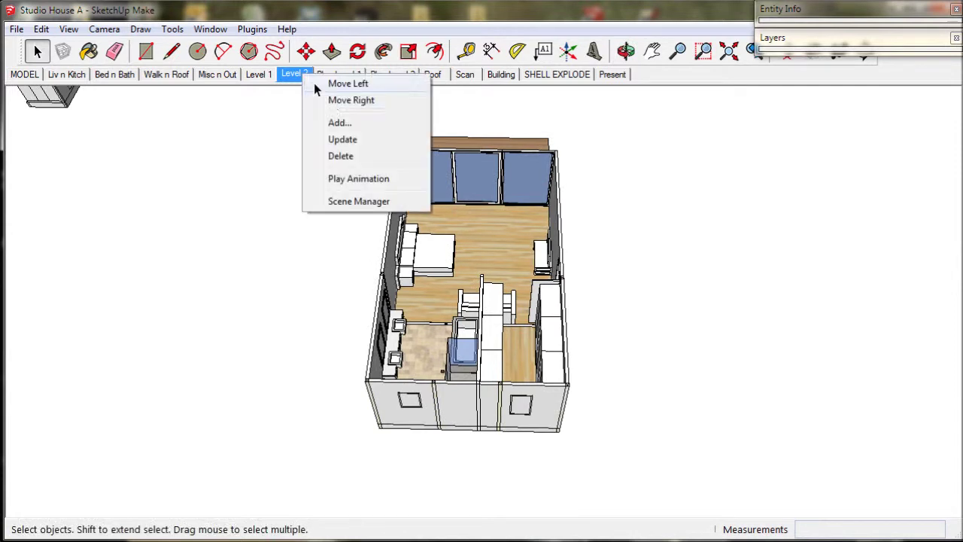
click(336, 139)
Step: Pan and zoom the Level 1 floor plan and update the Plan Level 1 scene
click(338, 79)
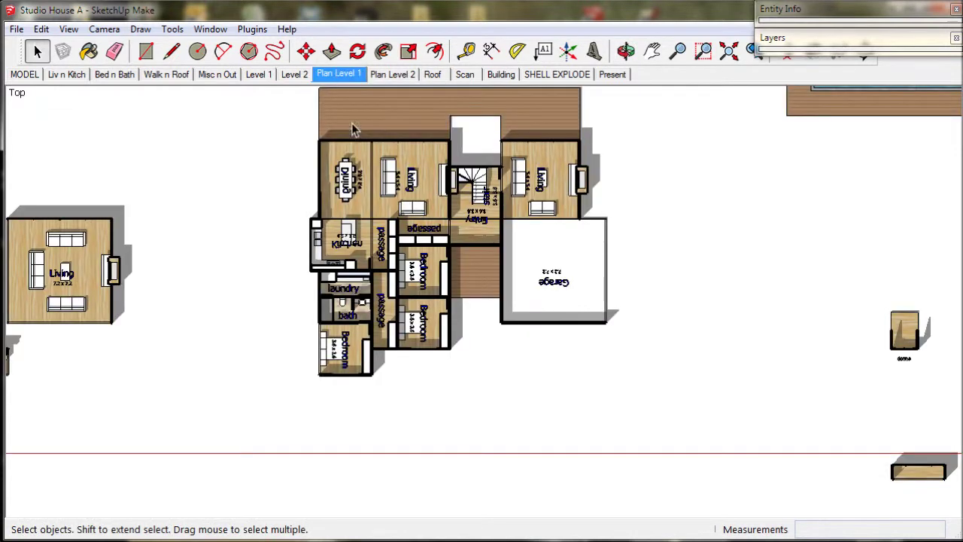
middle_drag(415, 141, 407, 184)
scroll(406, 184, up, 4)
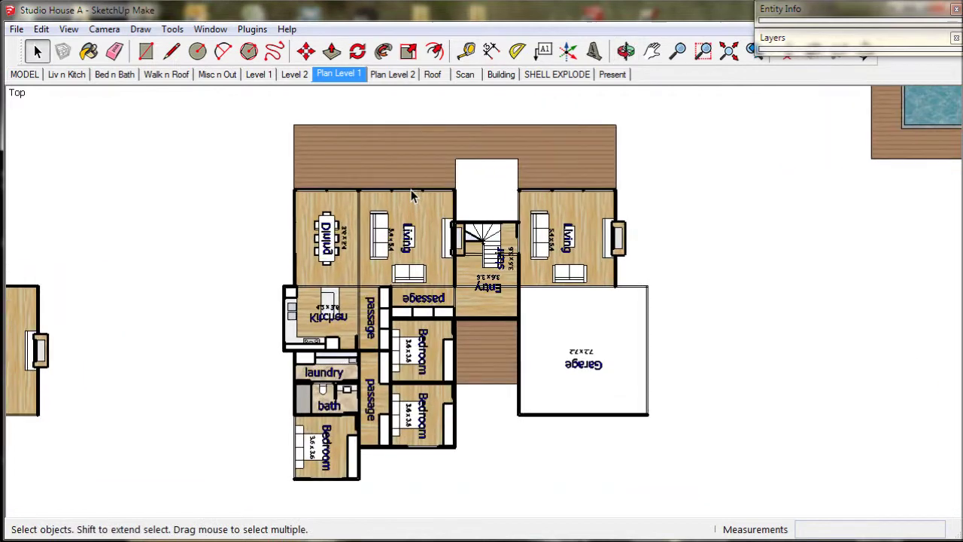
right_click(354, 79)
click(388, 145)
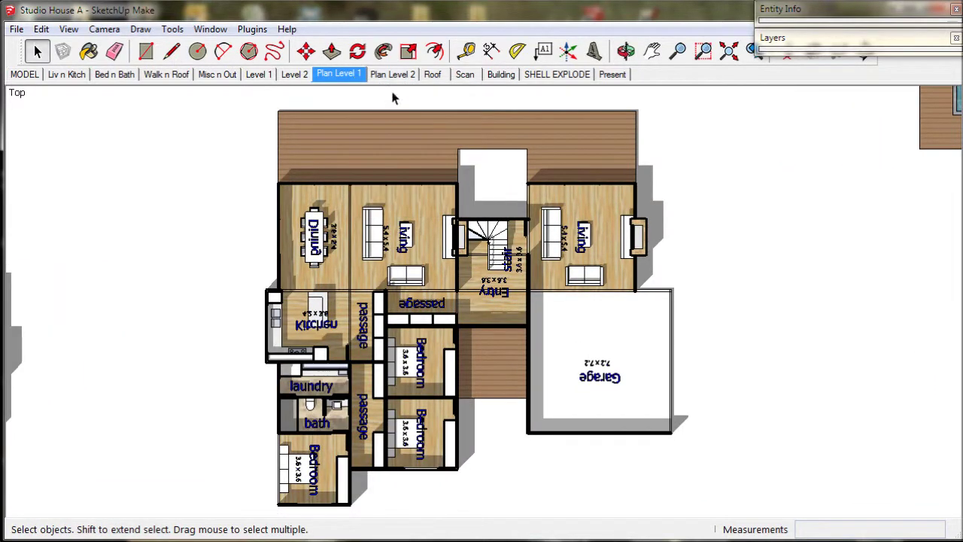
Step: Pan and zoom the Level 2 plan and update the Plan Level 2 scene
click(393, 75)
shift+middle_drag(340, 147, 416, 205)
scroll(423, 223, up, 3)
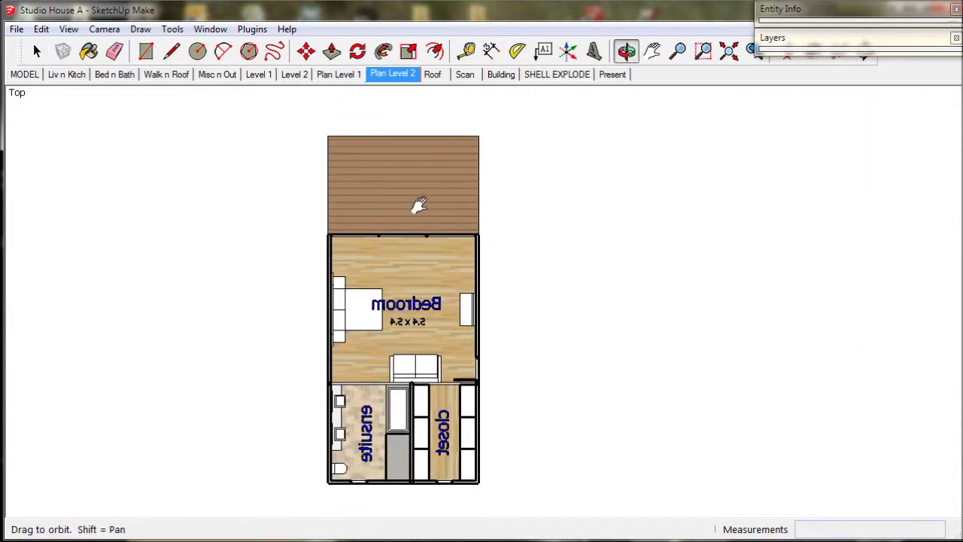
right_click(395, 81)
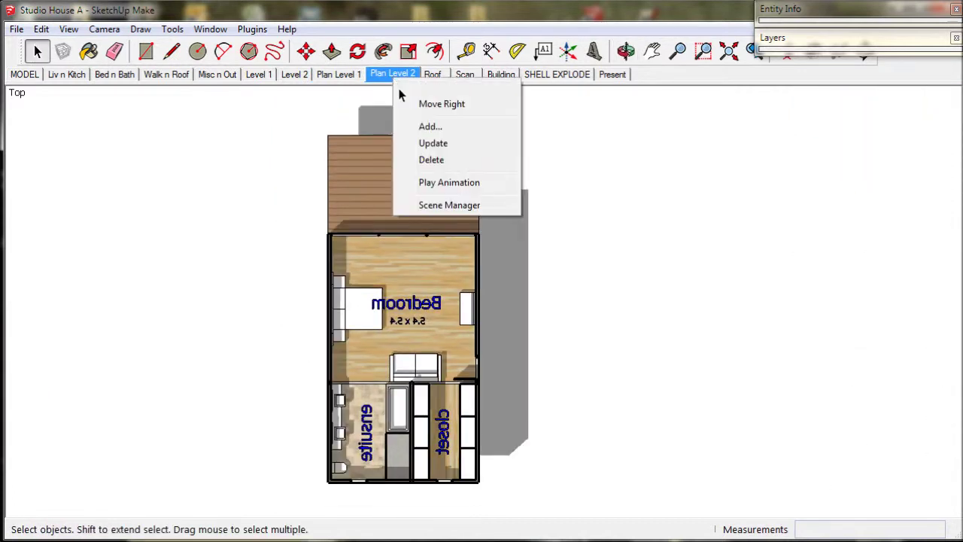
click(426, 143)
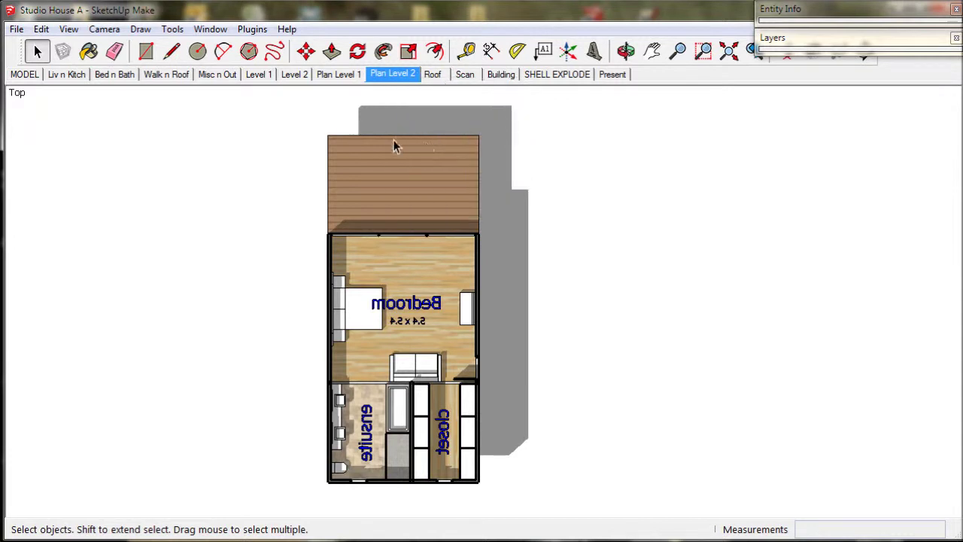
Step: Show the SHELL EXPLODE scene and enter the house group for editing
click(257, 74)
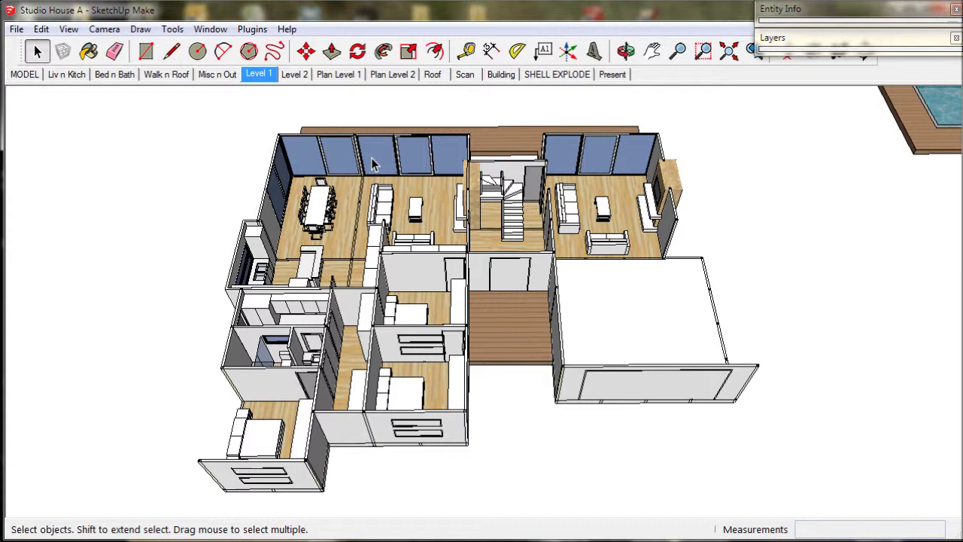
click(554, 74)
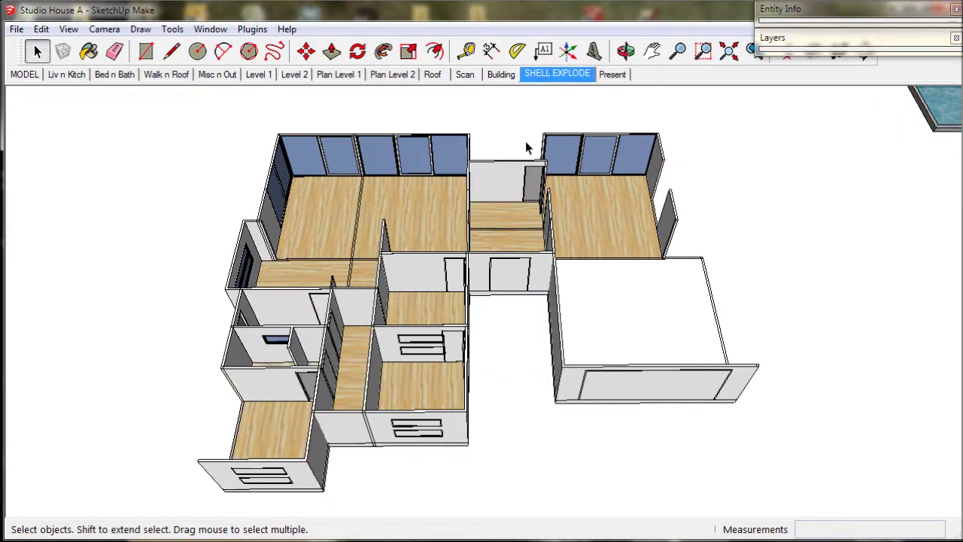
click(453, 177)
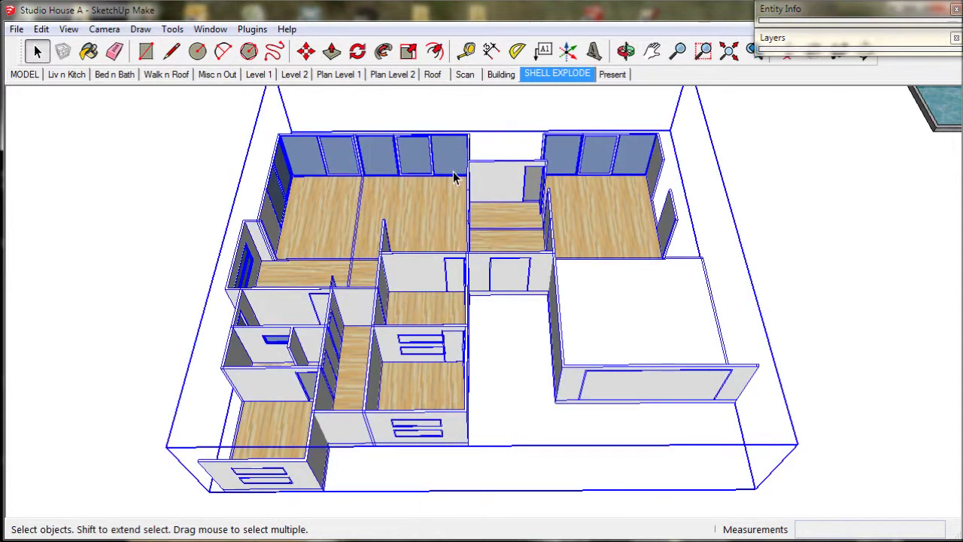
mouse_move(438, 308)
middle_down()
mouse_move(419, 314)
mouse_move(430, 240)
middle_up()
double_click(429, 241)
middle_drag(443, 289, 333, 276)
key(space)
scroll(421, 301, up, 5)
Step: Rotate the central room's wall group 180 degrees with Move's rotate grip, then deselect it
click(432, 289)
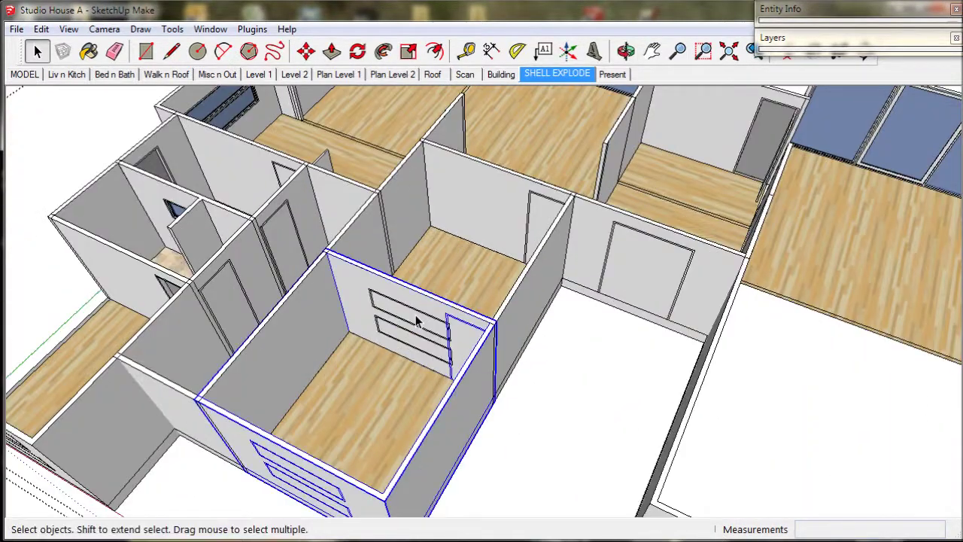
scroll(447, 243, down, 2)
click(447, 240)
middle_drag(446, 264, 564, 289)
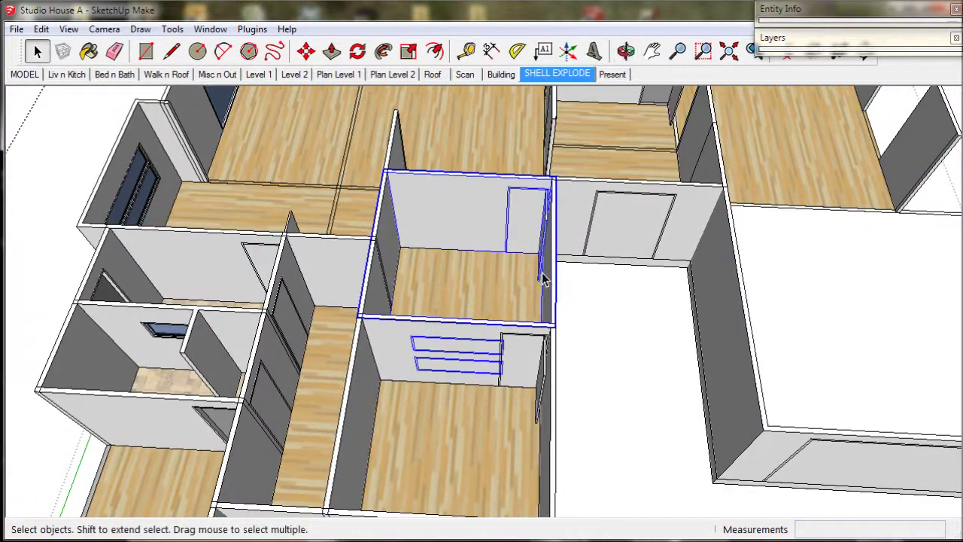
click(305, 50)
click(467, 188)
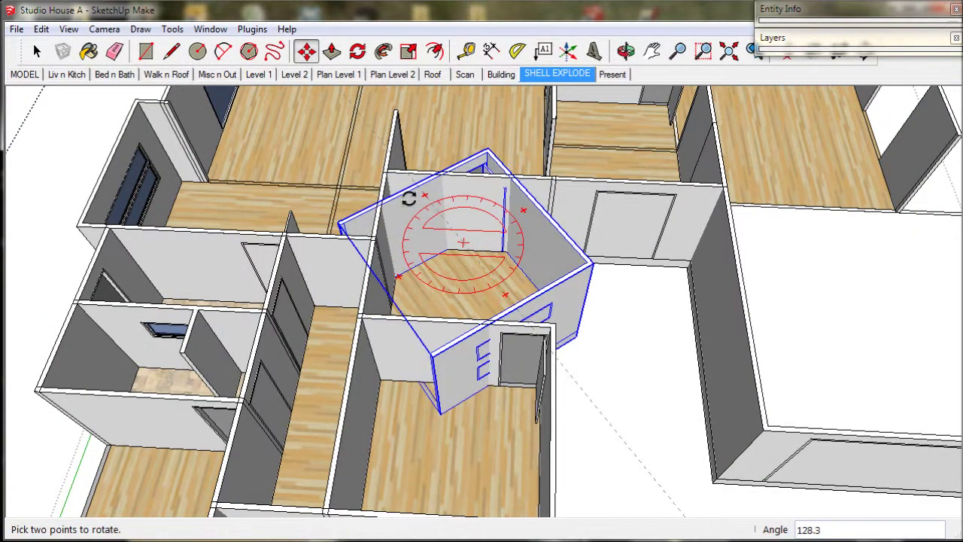
scroll(376, 228, up, 3)
scroll(373, 240, up, 3)
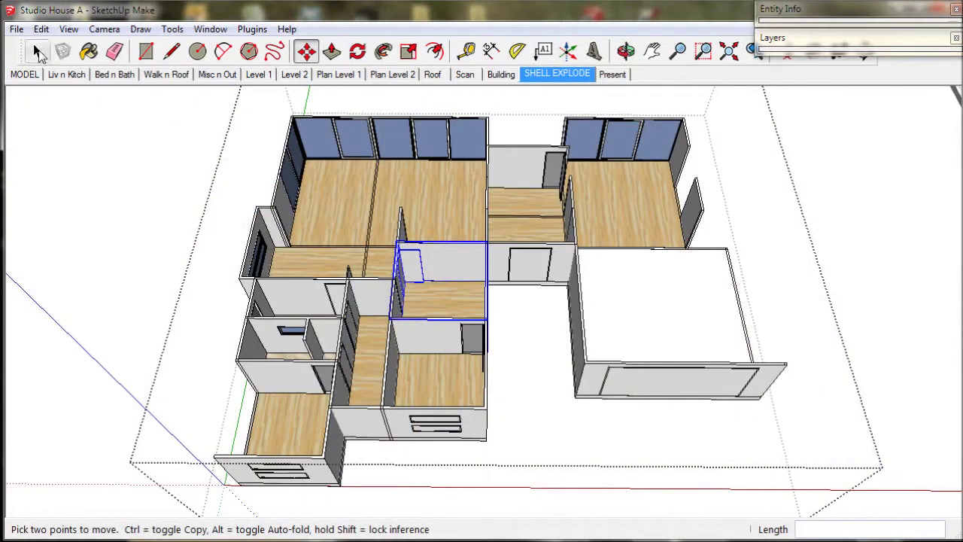
click(39, 53)
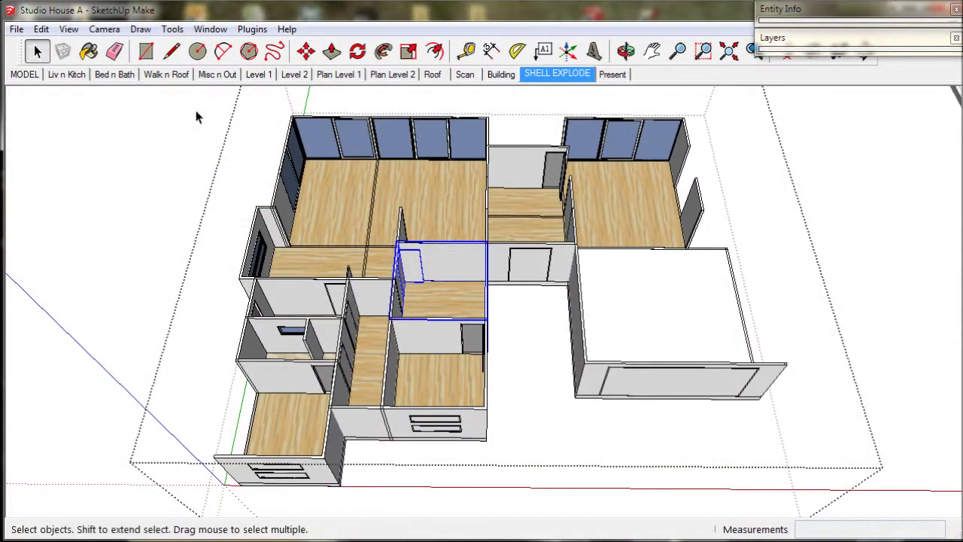
click(248, 115)
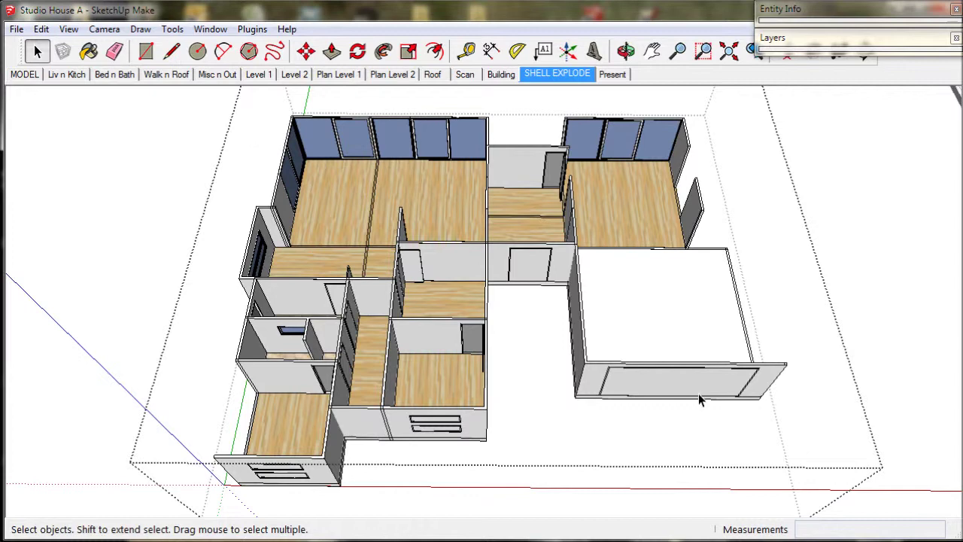
Step: Box-select all the house's wall and room groups and explode them
drag(814, 492, 192, 105)
drag(193, 105, 193, 107)
right_click(300, 163)
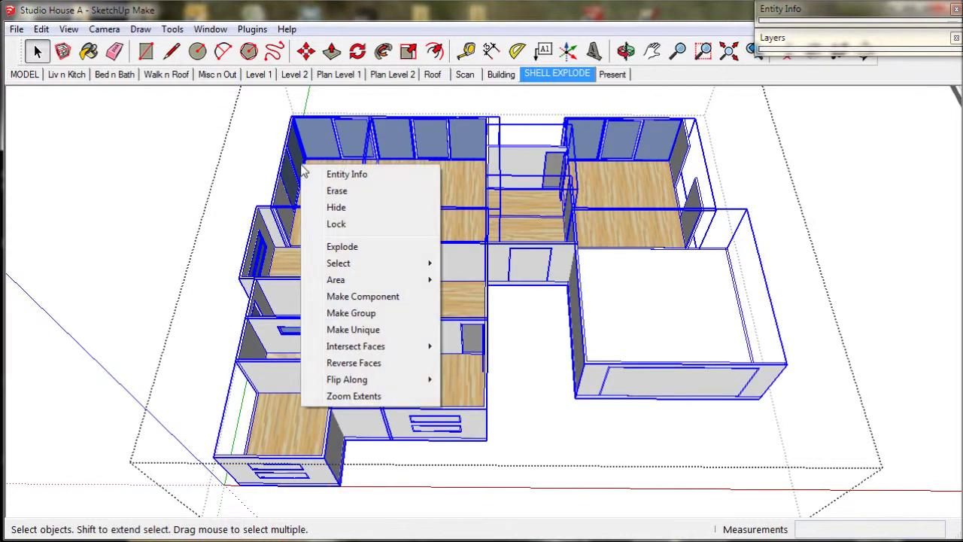
click(340, 248)
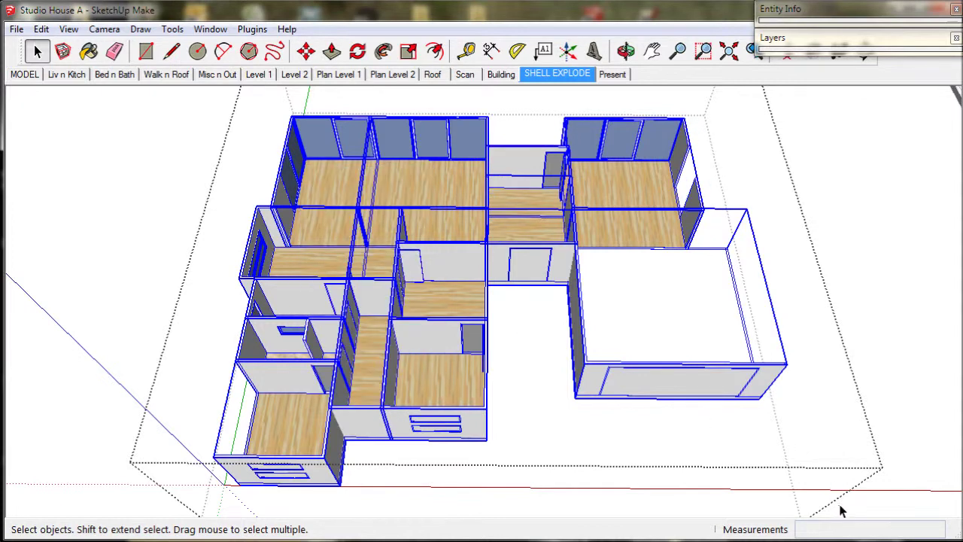
Step: Select the exploded geometry again and explode the remaining nested groups
drag(832, 498, 177, 104)
right_click(300, 149)
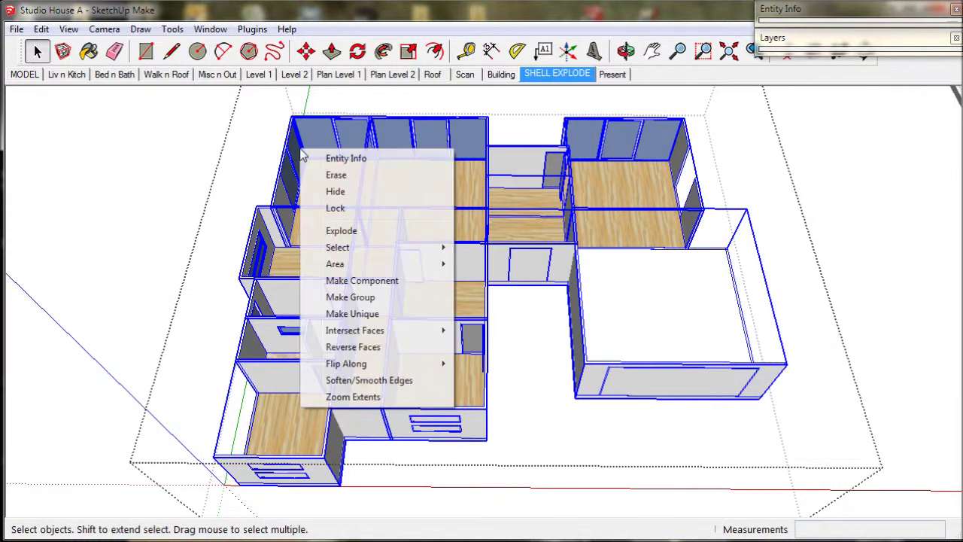
click(341, 231)
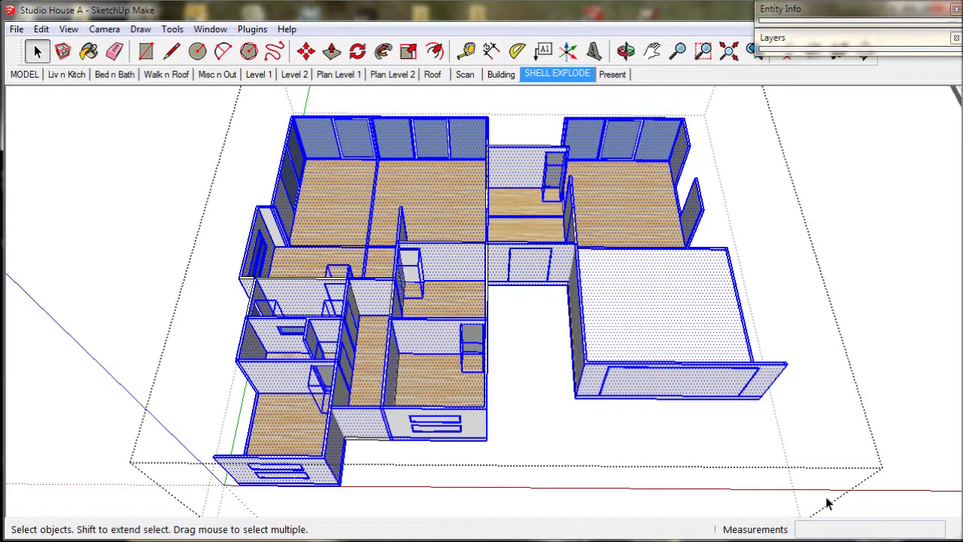
Step: Group all the loose geometry, put it on the shells layer and name it 'shell 1'
drag(813, 502, 171, 98)
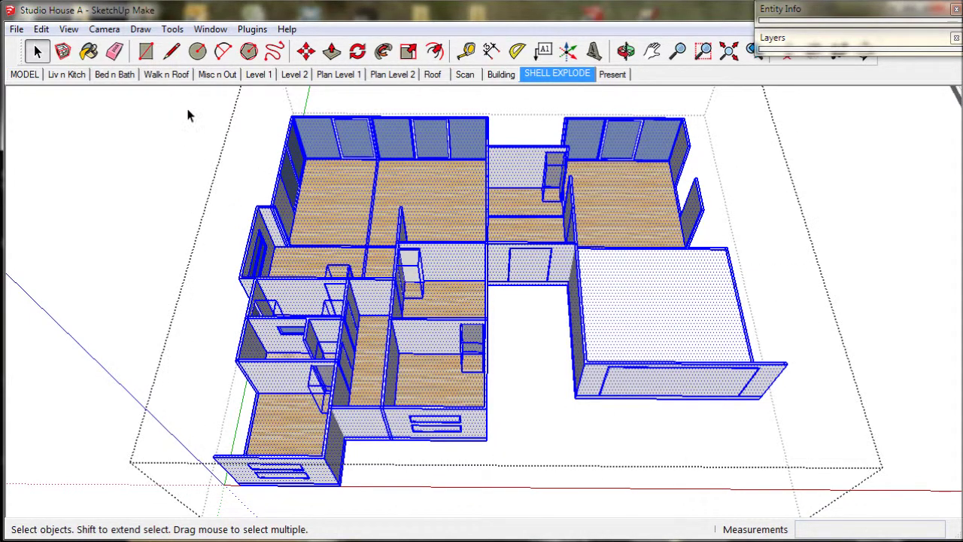
right_click(290, 147)
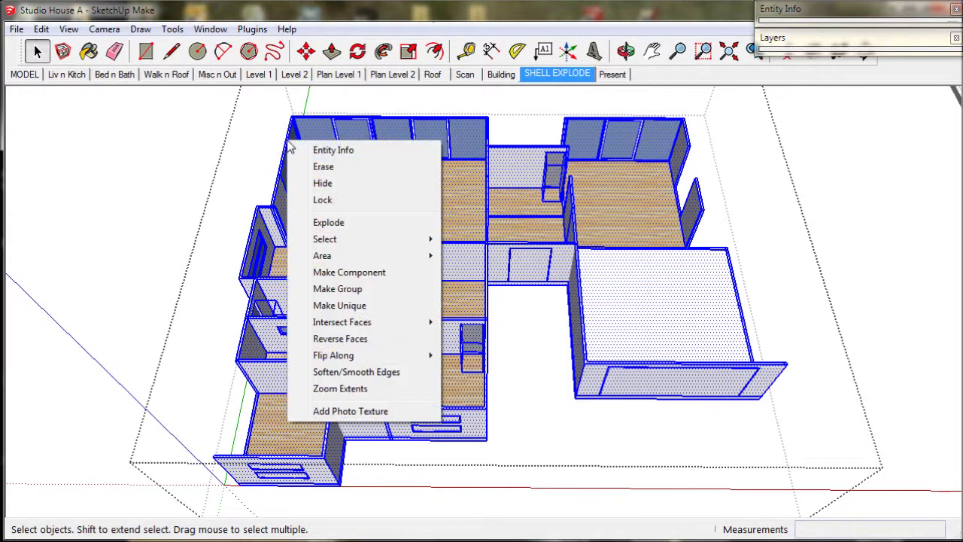
click(343, 290)
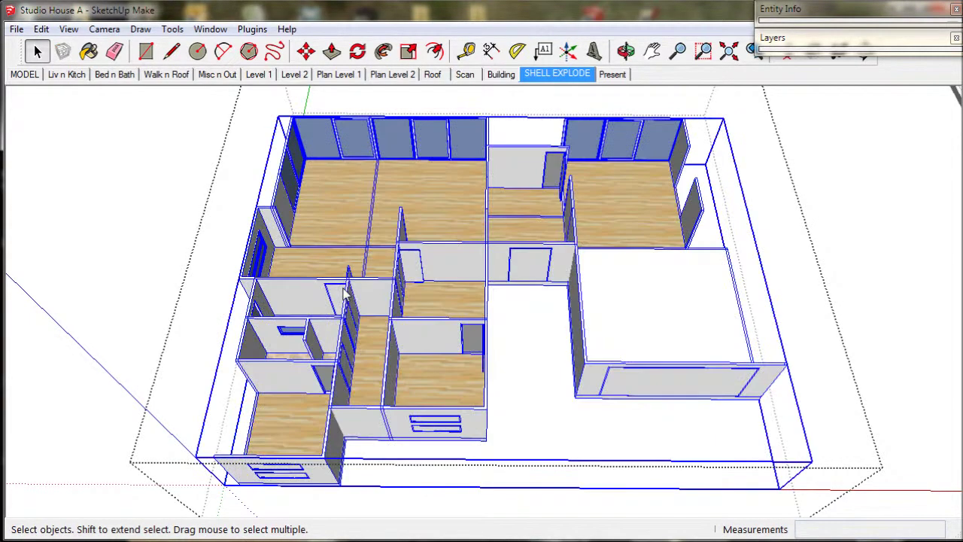
click(809, 11)
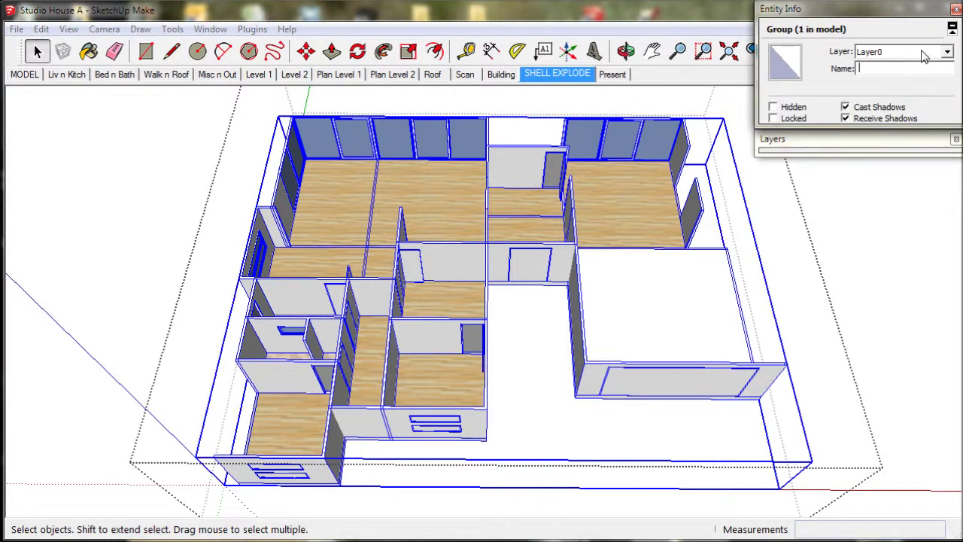
click(947, 52)
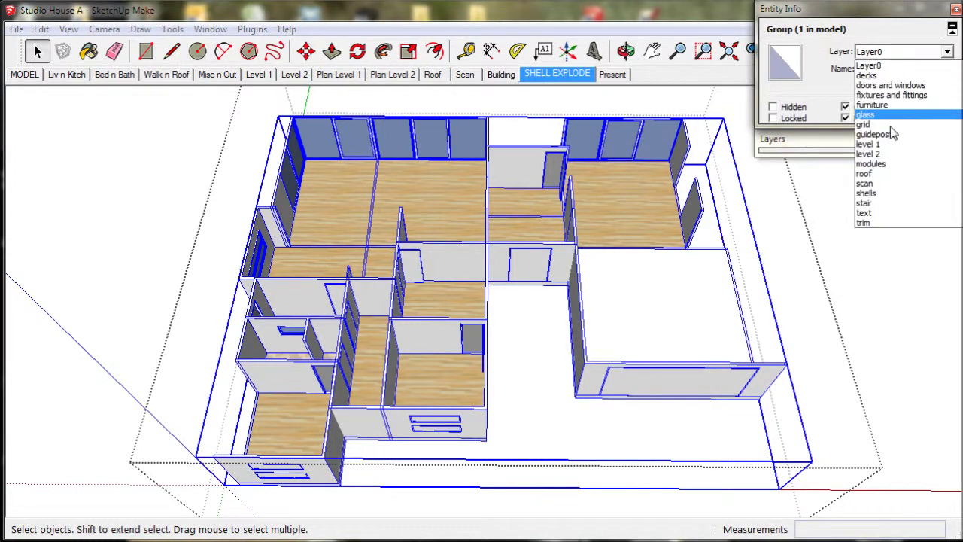
click(872, 194)
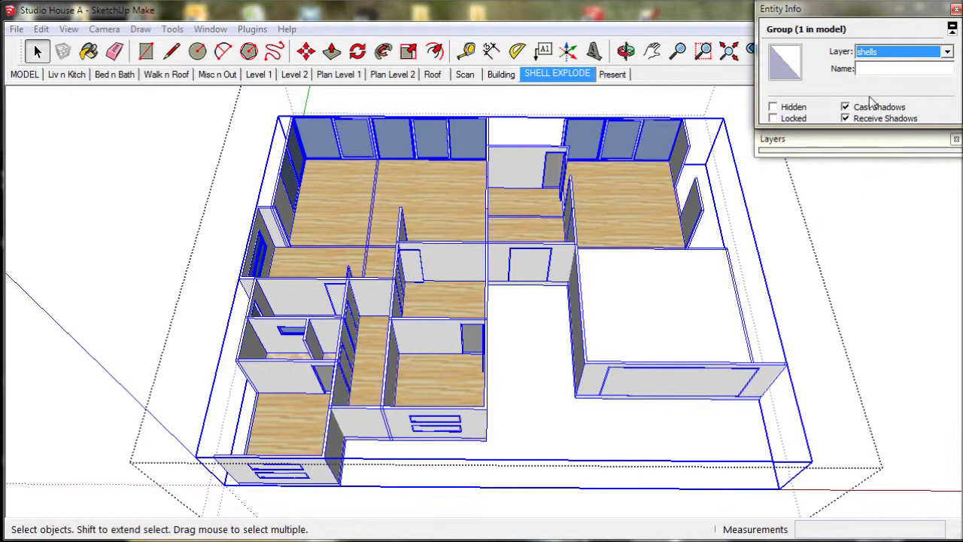
click(875, 66)
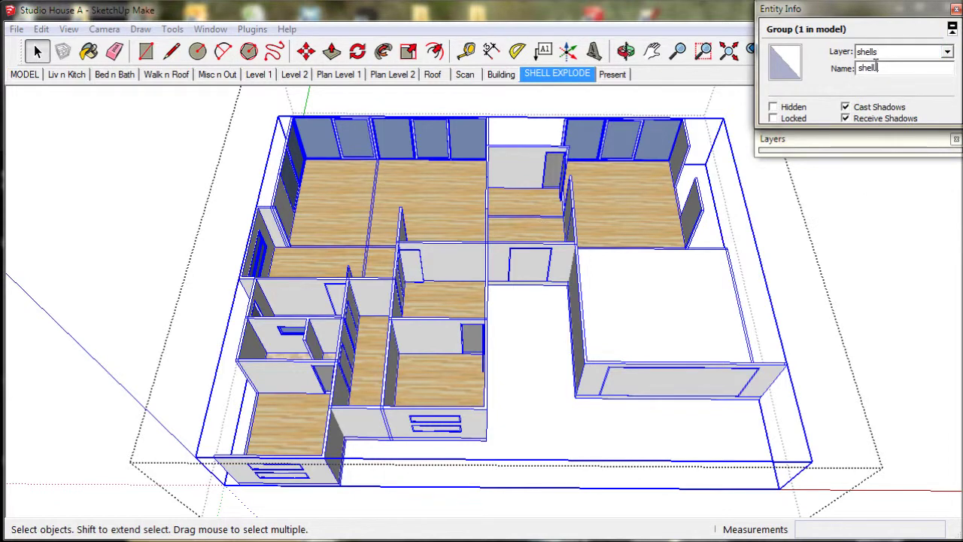
text(shell 1)
Step: Deselect the new group and open the house group for editing
click(854, 181)
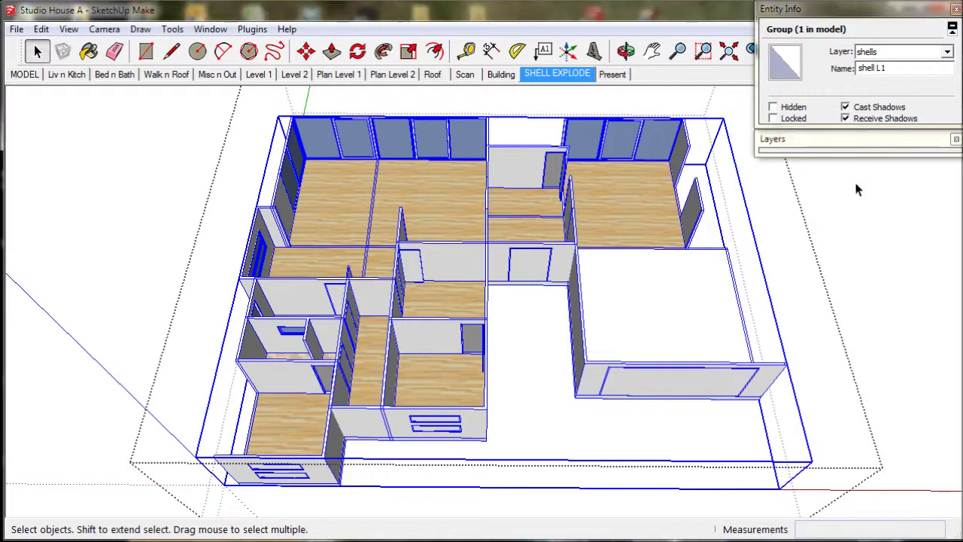
click(465, 285)
mouse_move(462, 283)
middle_down()
mouse_move(441, 307)
mouse_move(367, 273)
mouse_move(444, 280)
middle_up()
double_click(445, 270)
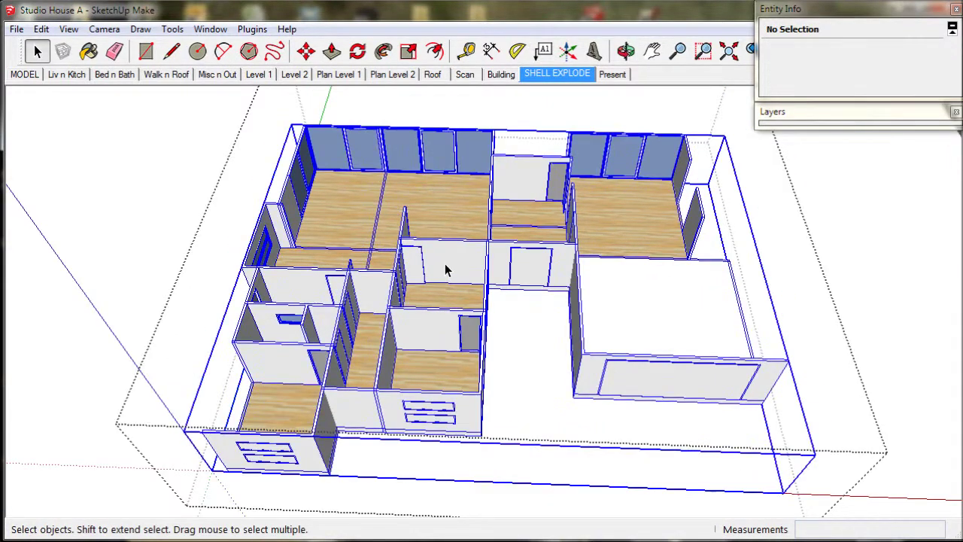
Step: Select the shell L1 group and orbit in to inspect the bedroom wing
click(444, 271)
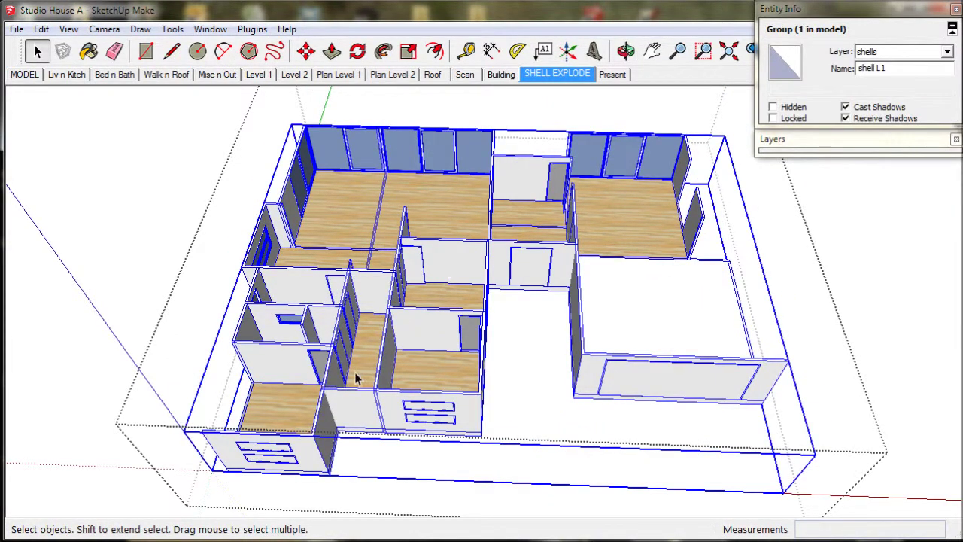
middle_drag(354, 371, 539, 328)
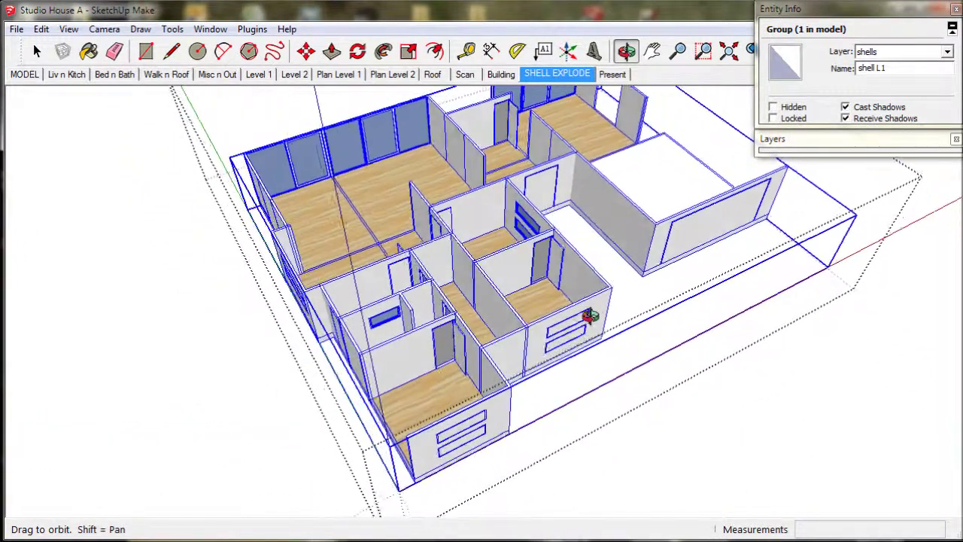
middle_drag(590, 316, 545, 339)
scroll(481, 379, up, 5)
middle_drag(482, 379, 490, 323)
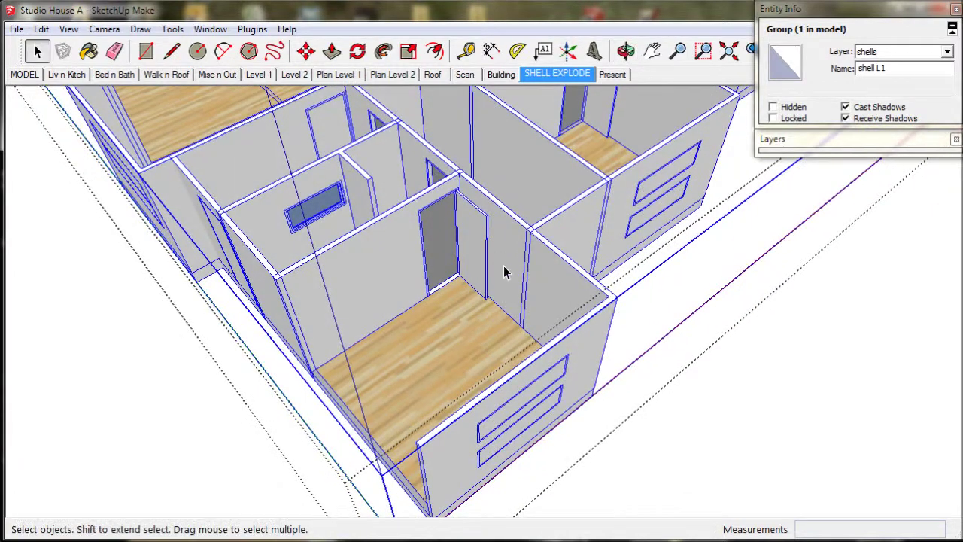
Step: Compare against the Scan scene, then return to SHELL EXPLODE and select the 820 L door
click(462, 76)
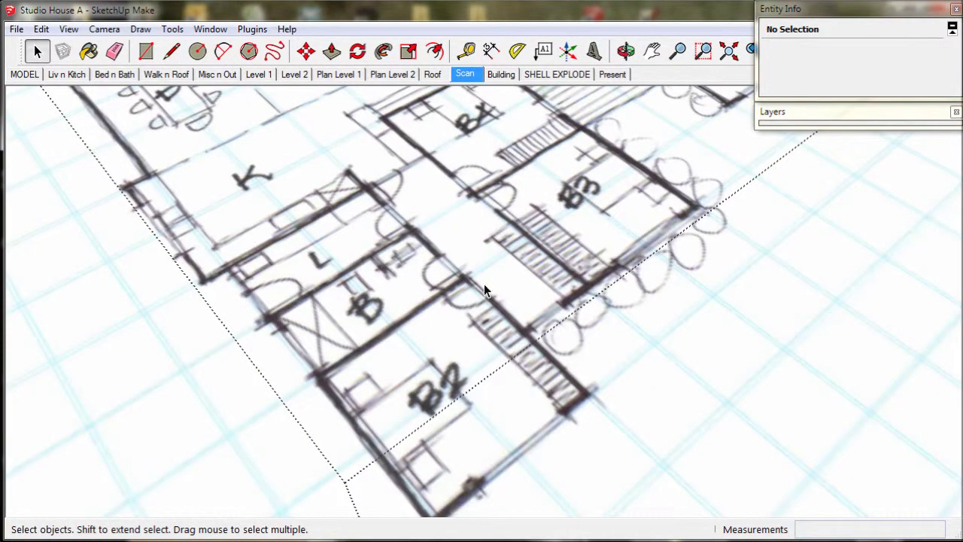
click(554, 76)
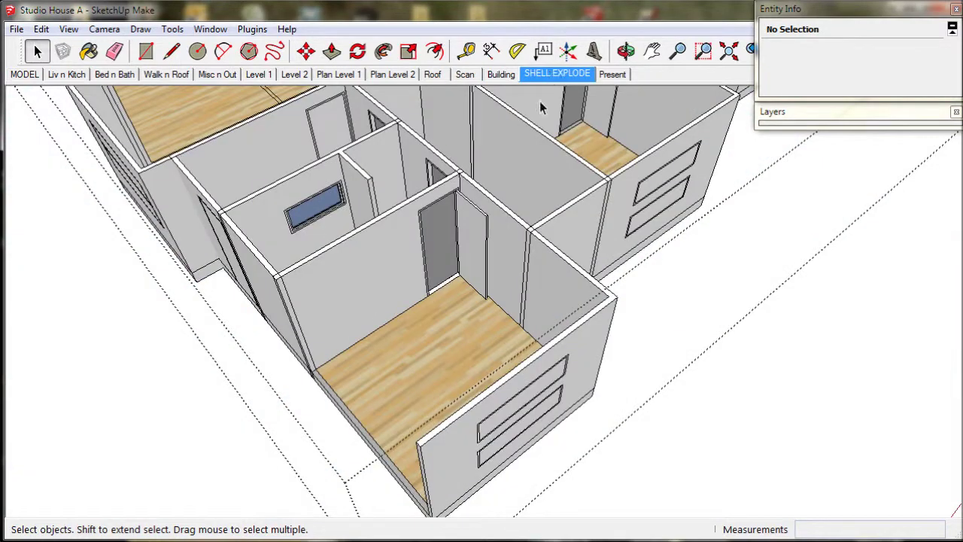
click(486, 223)
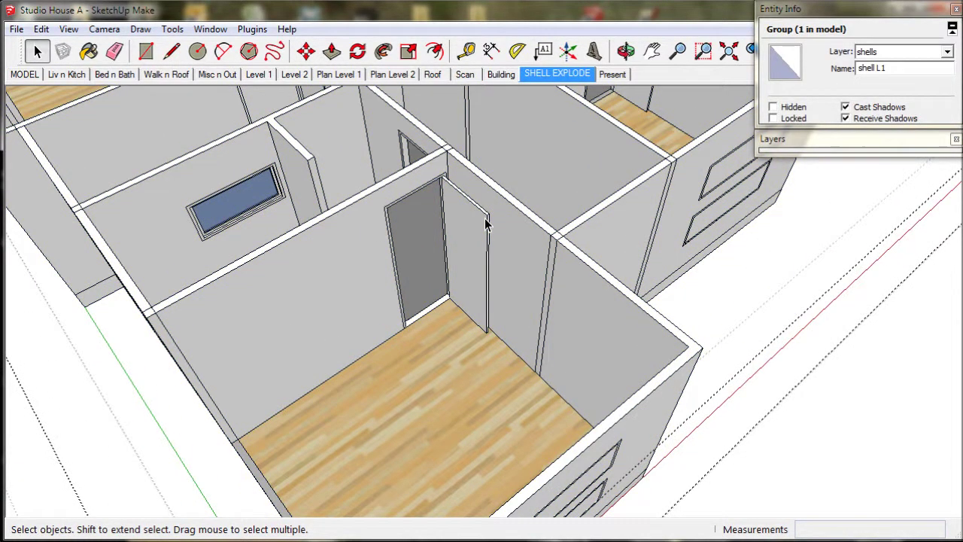
click(486, 223)
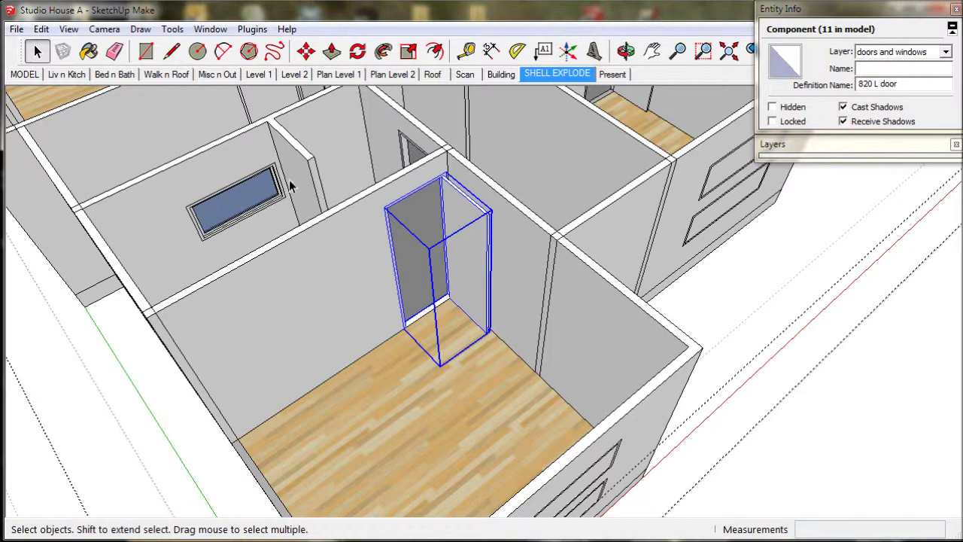
Step: Copy the 820 L door with Move and align the copy with the doorway opening
click(306, 50)
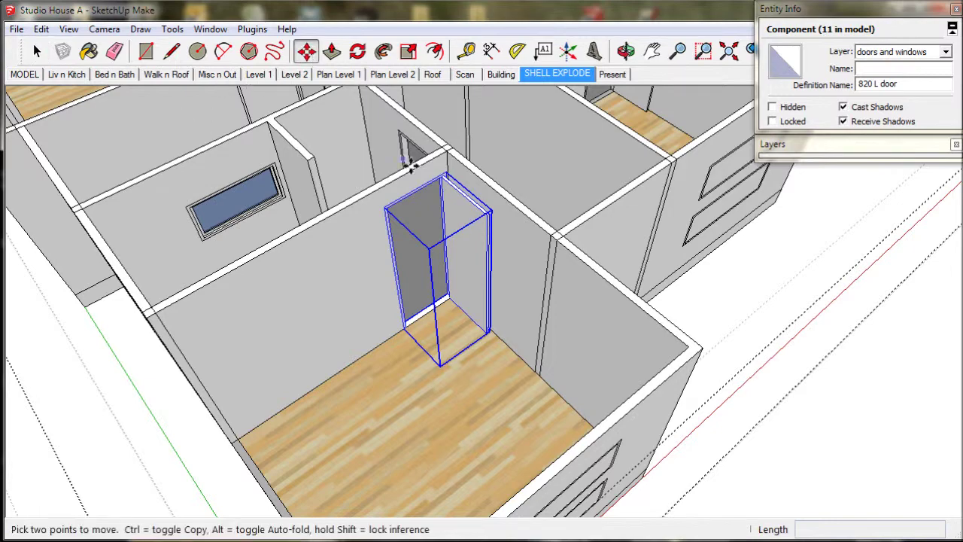
scroll(421, 162, up, 2)
mouse_move(430, 174)
middle_down()
mouse_move(468, 189)
mouse_move(500, 182)
mouse_move(425, 185)
middle_up()
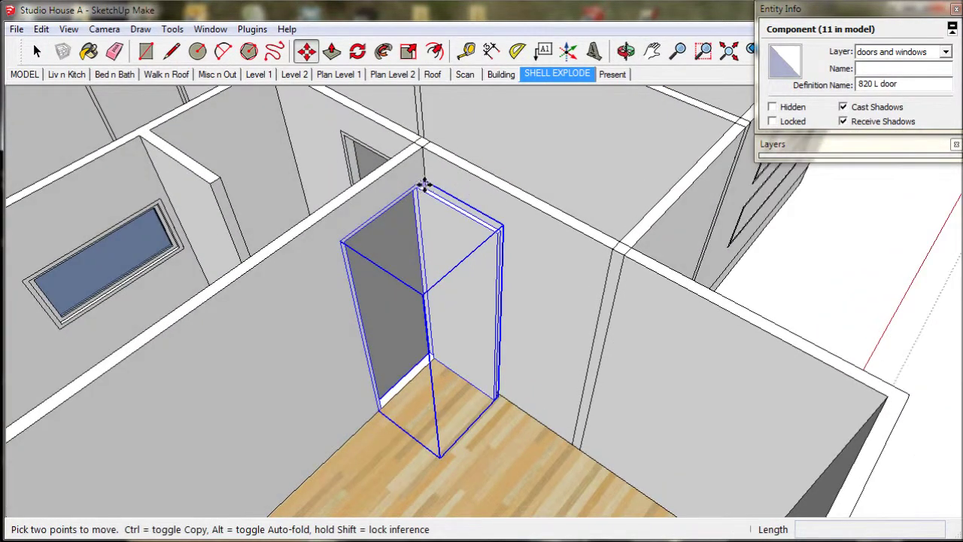
click(423, 180)
key(ctrl)
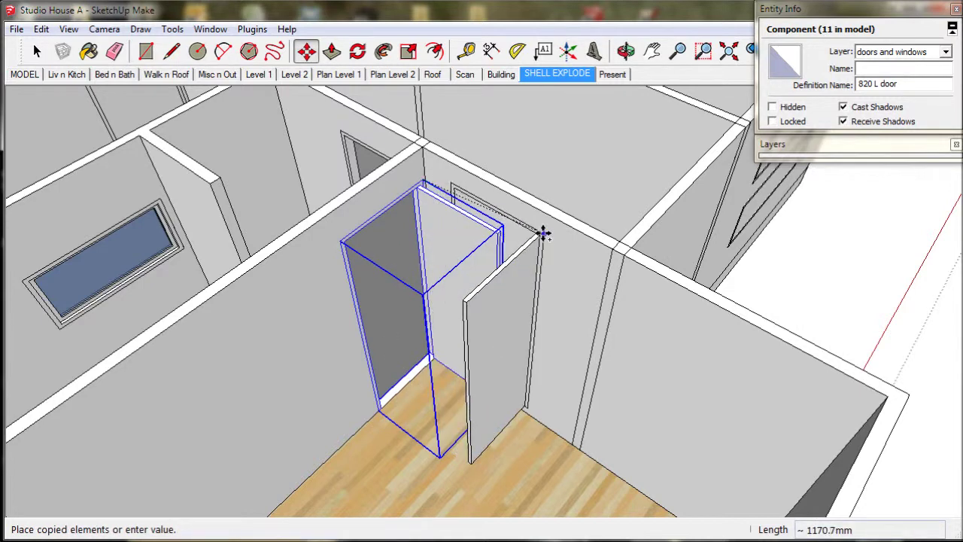
click(543, 235)
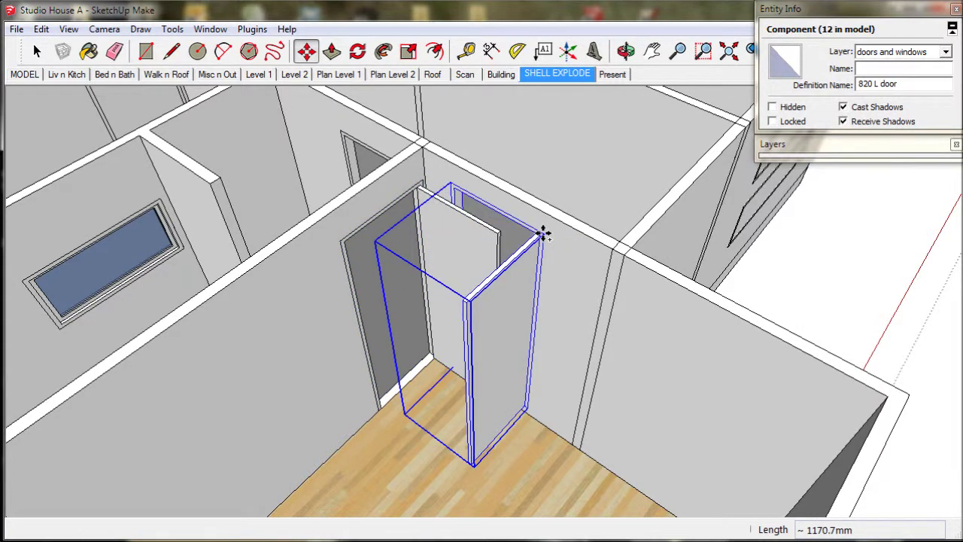
scroll(544, 235, up, 5)
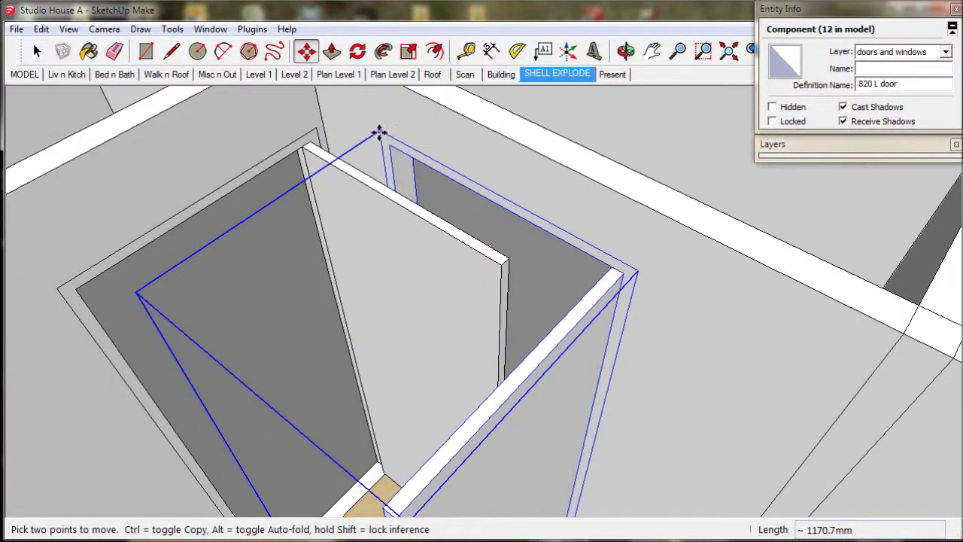
click(379, 132)
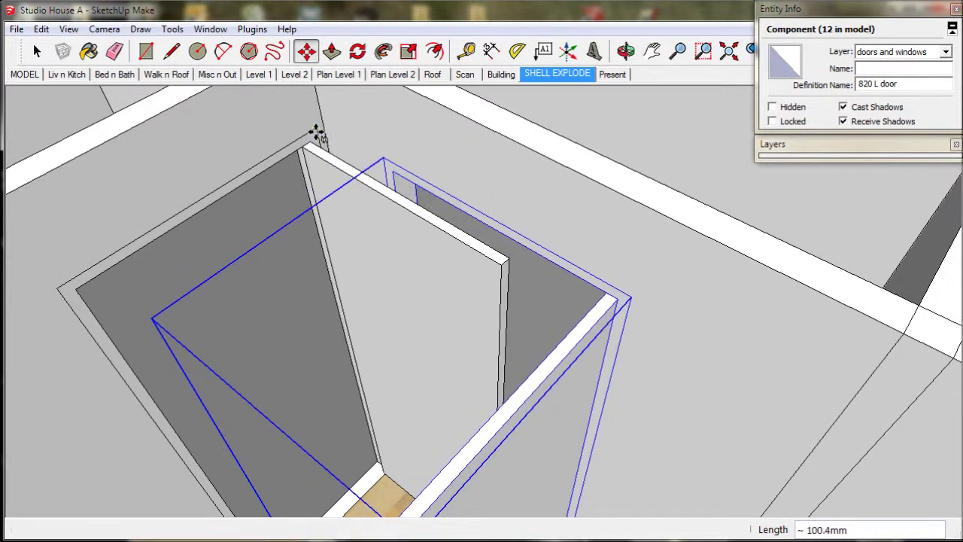
click(317, 133)
click(384, 158)
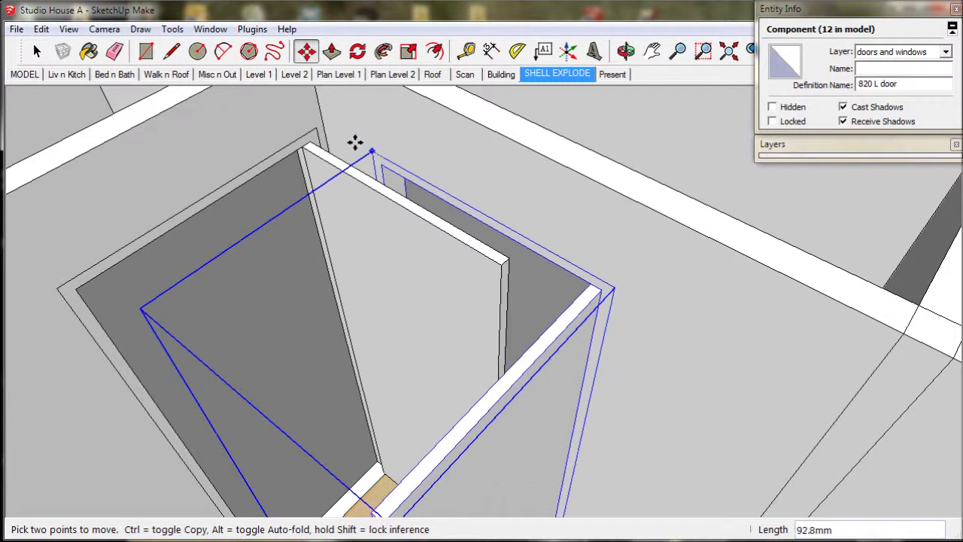
click(336, 131)
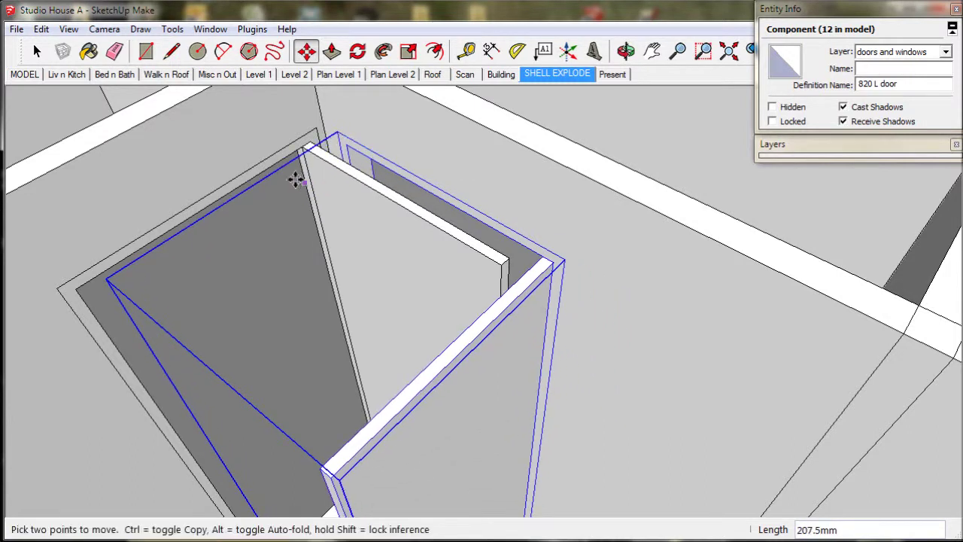
Step: Delete the old open door panel
click(36, 50)
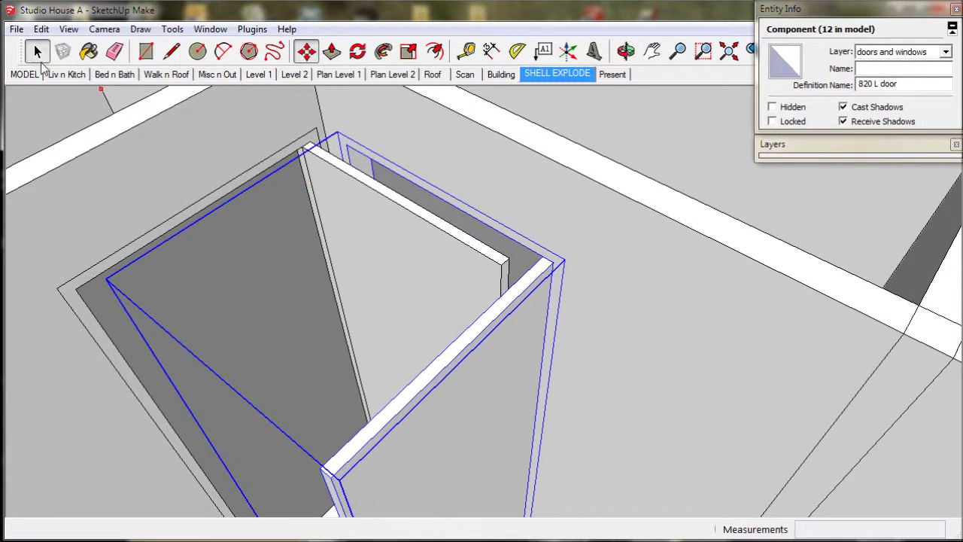
click(170, 224)
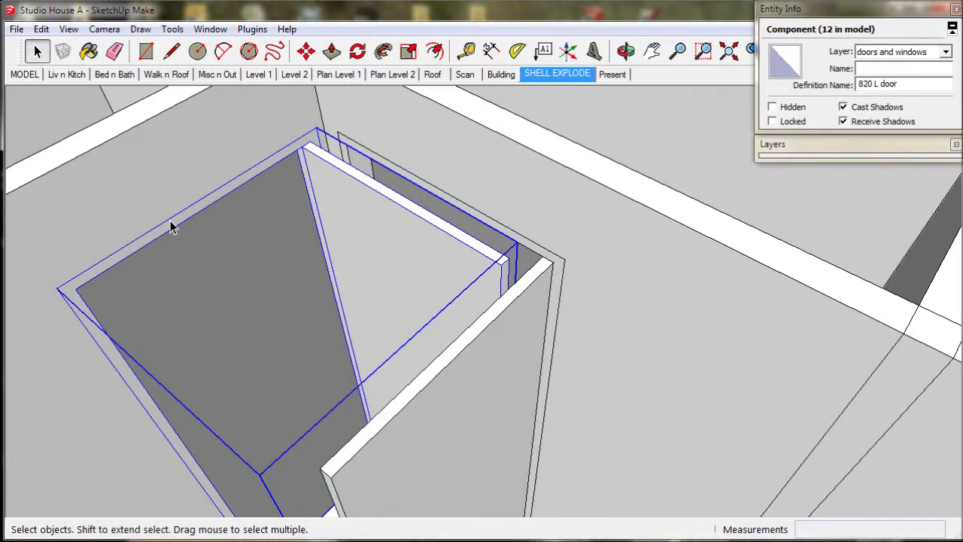
key(Delete)
Step: Flip the door frame component along an axis and select the 1200x600 window
middle_drag(398, 218, 449, 211)
click(452, 208)
right_click(451, 207)
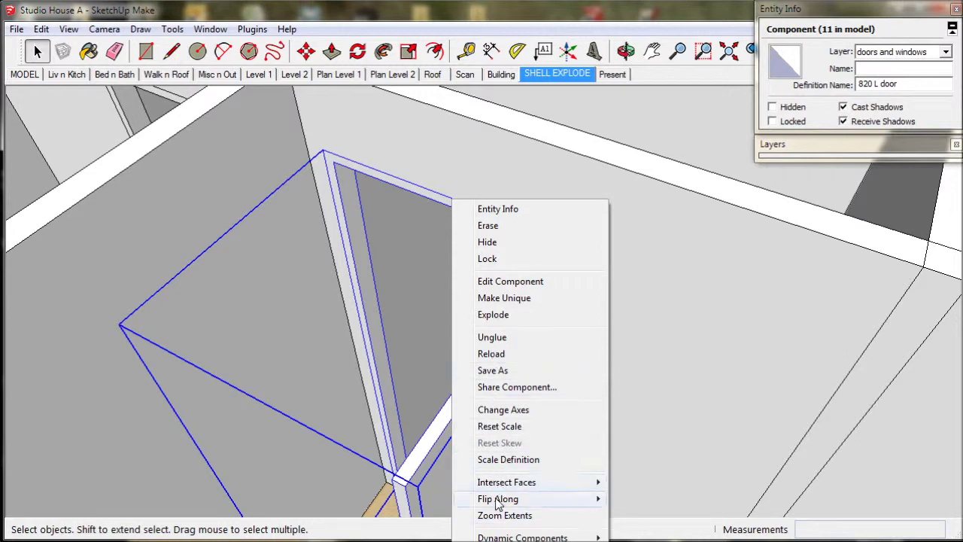
middle_drag(617, 507, 382, 294)
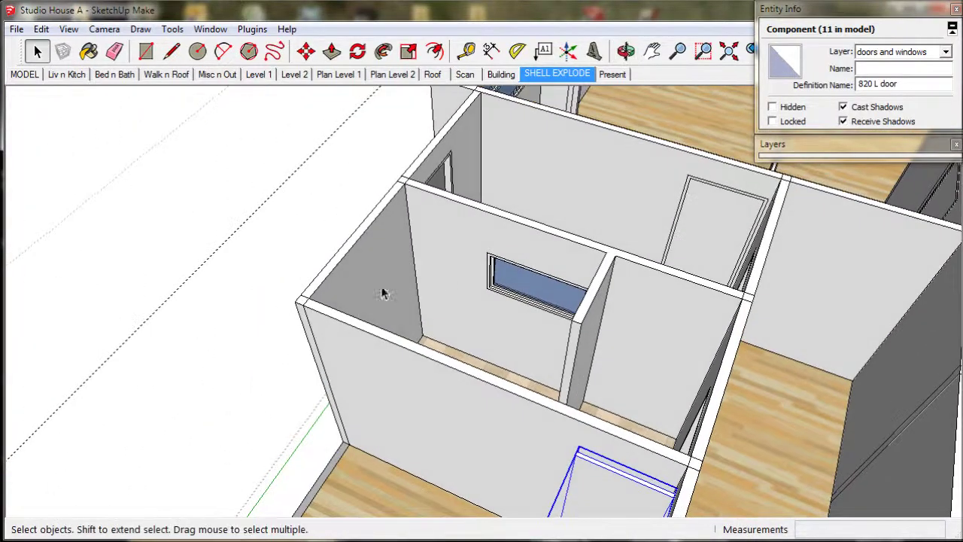
click(487, 261)
Step: Copy the 1200x600 window onto the left wall, aligning its top with the other window
scroll(490, 262, up, 4)
middle_drag(489, 263, 434, 265)
click(305, 51)
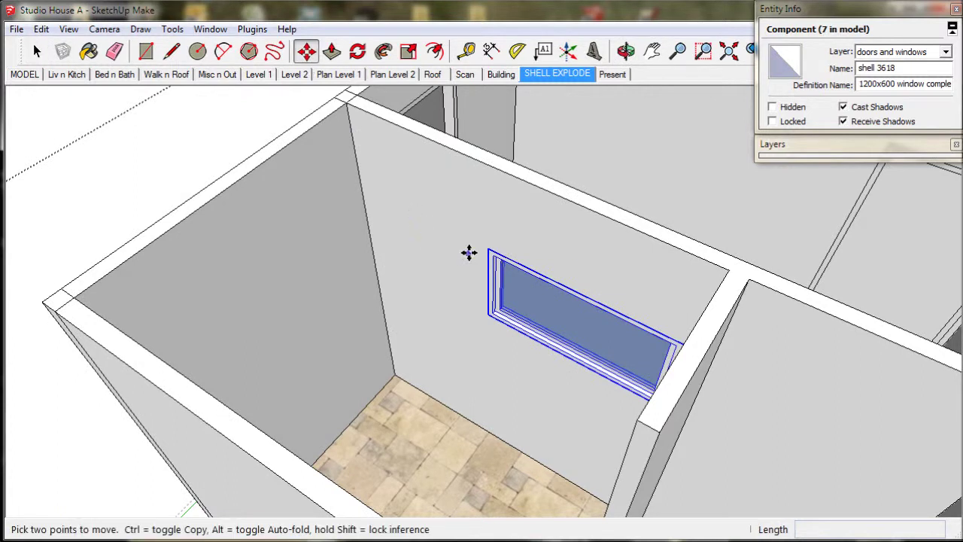
click(584, 290)
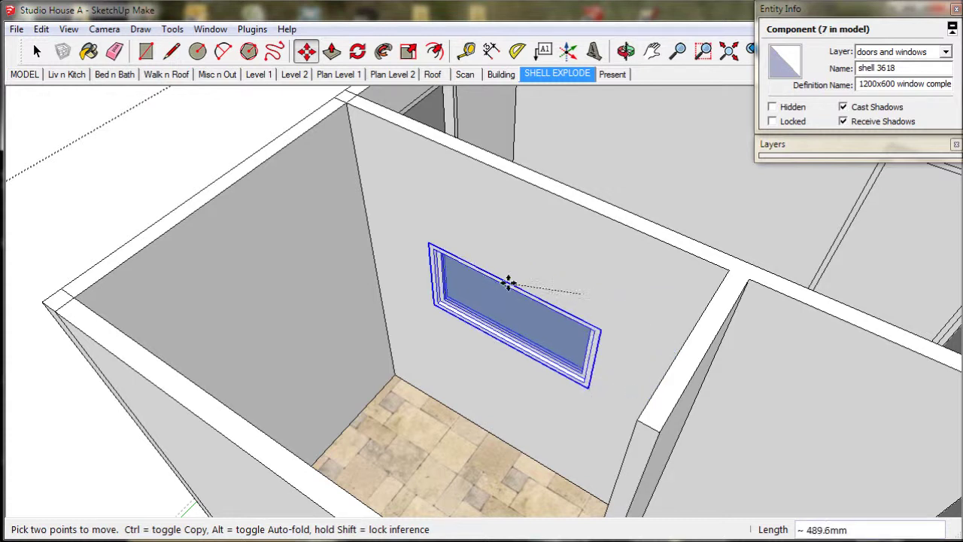
key(ctrl)
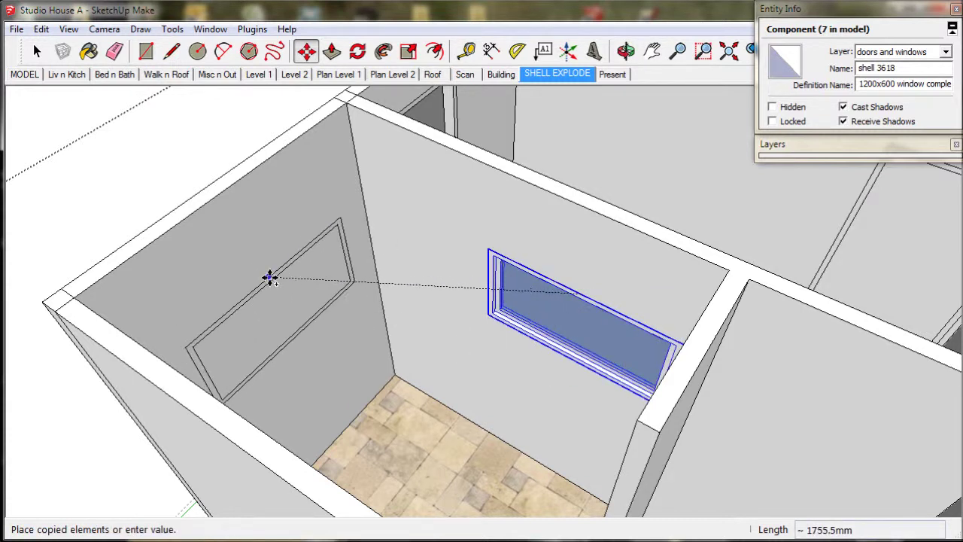
click(270, 279)
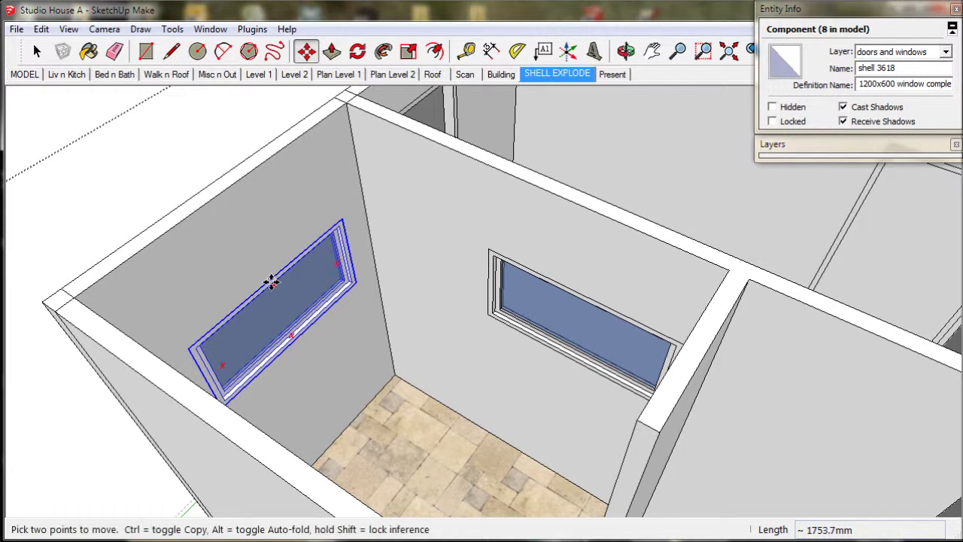
click(270, 277)
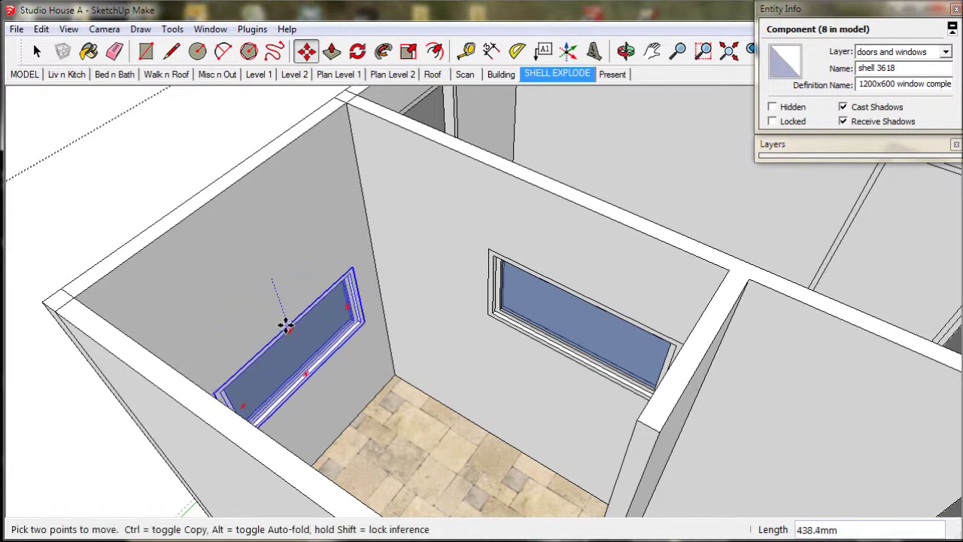
click(489, 249)
Step: Offset the window copy 50 mm, delete the original back-wall window, and show the Scan scene
click(265, 267)
text(50)
key(Return)
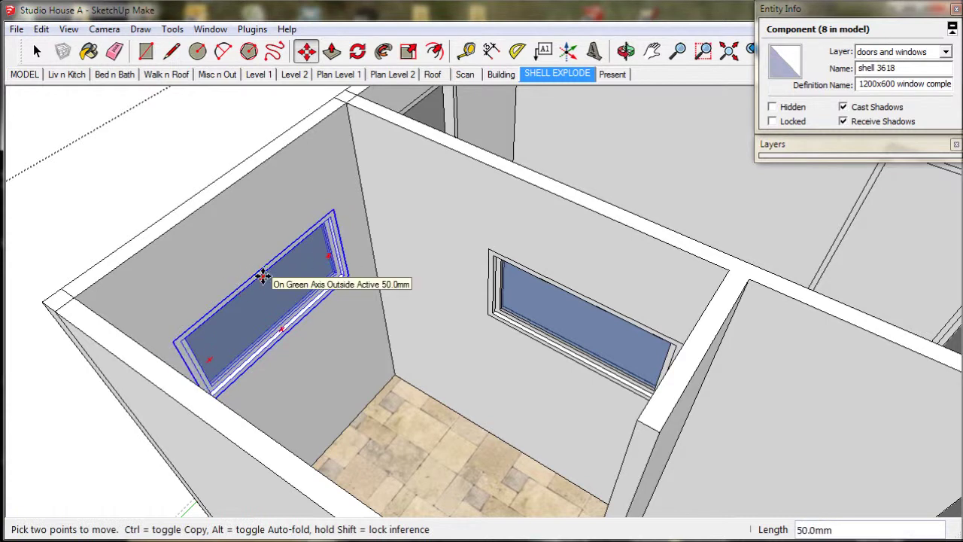
click(260, 270)
click(223, 193)
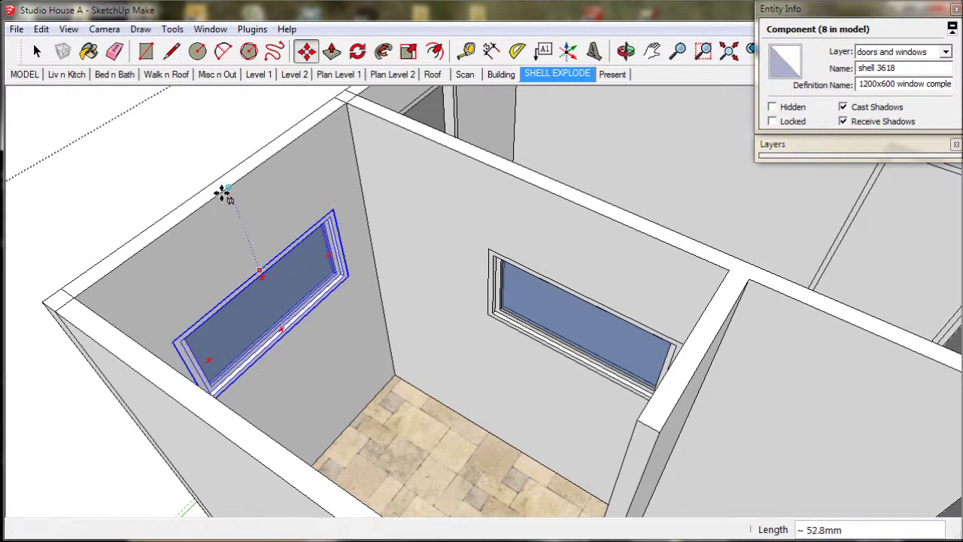
click(36, 51)
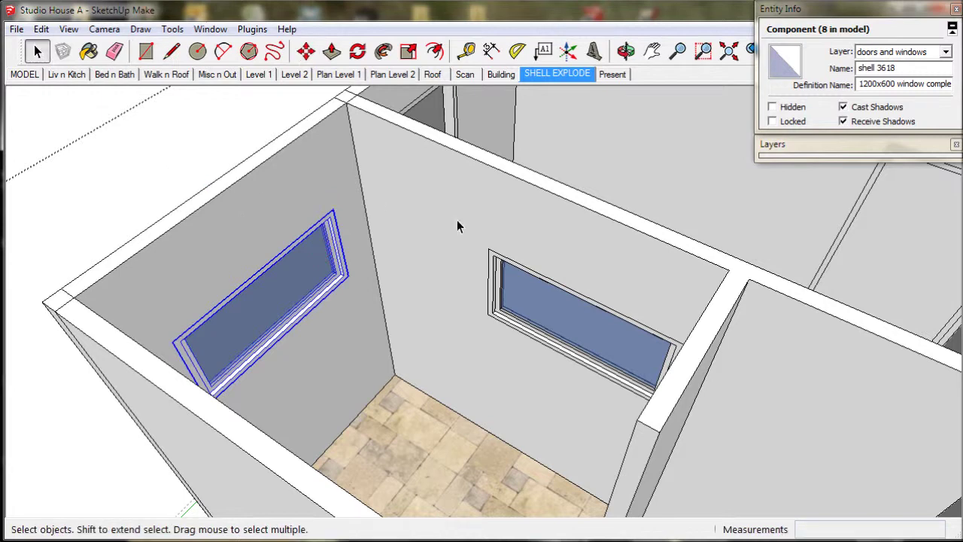
click(509, 269)
key(Delete)
key(Page_Up)
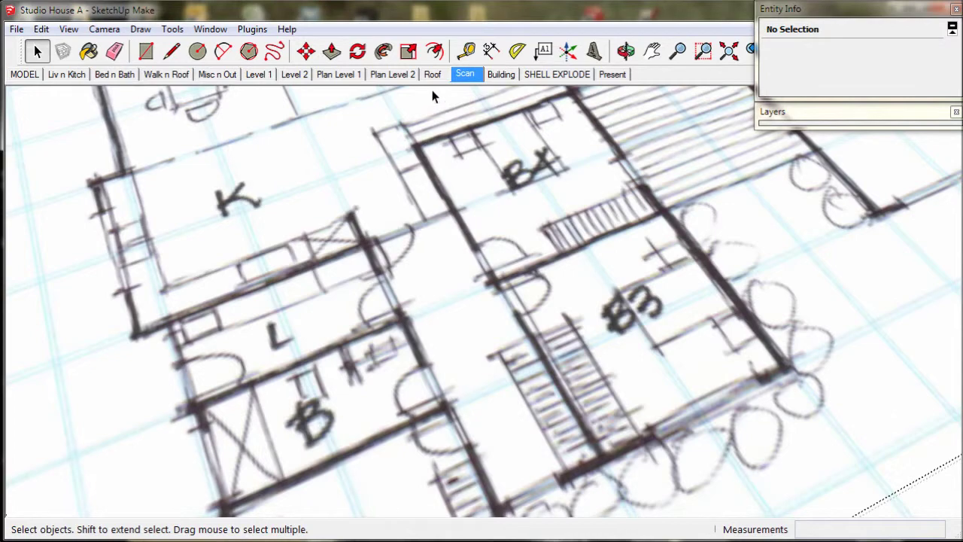
Step: Shift the 820 L door 50mm along the green axis and check it against the scanned plan
click(536, 76)
middle_drag(616, 176, 560, 189)
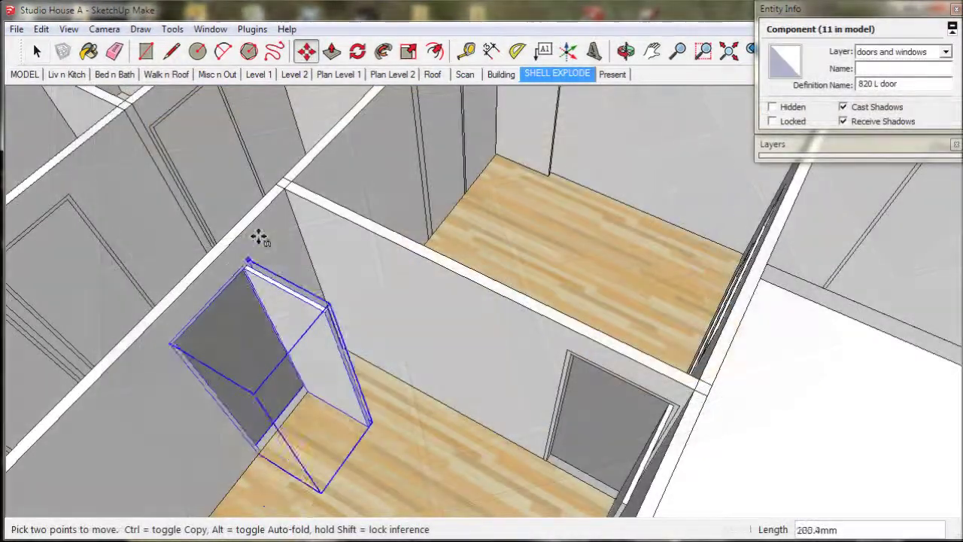
click(290, 208)
scroll(293, 211, up, 3)
scroll(293, 210, up, 2)
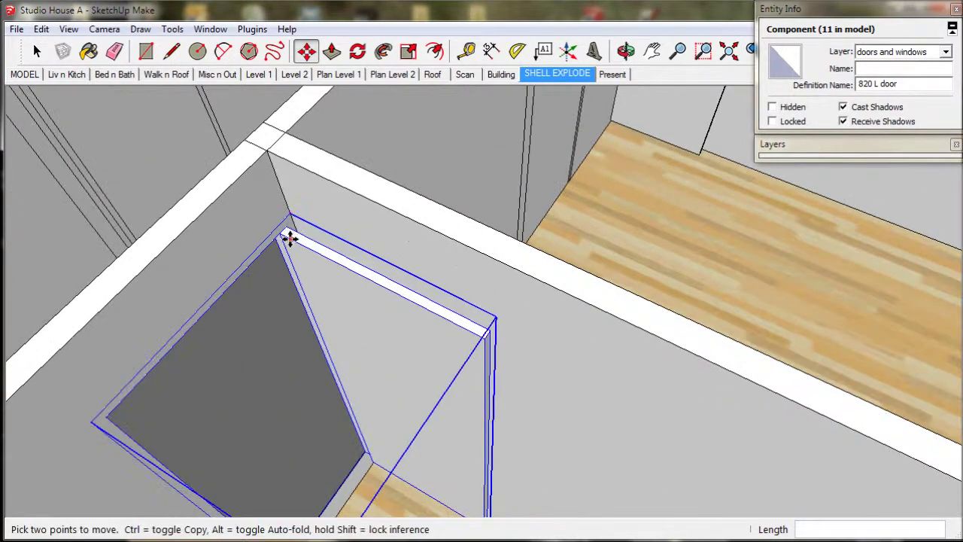
click(290, 216)
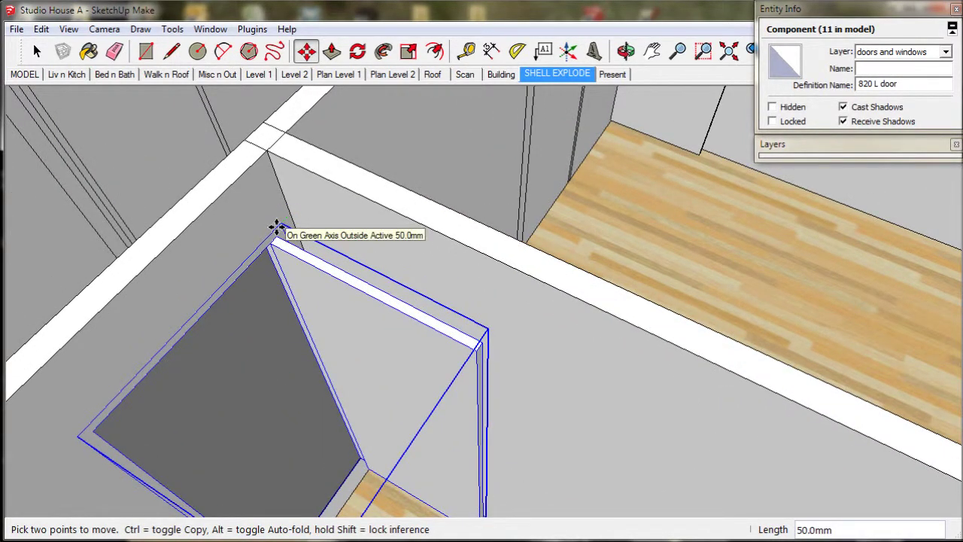
key(Return)
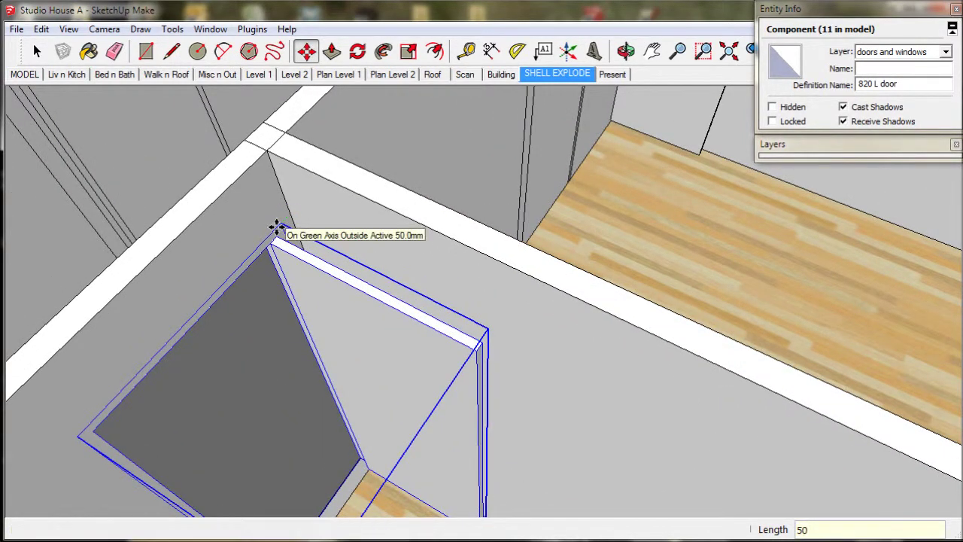
click(464, 74)
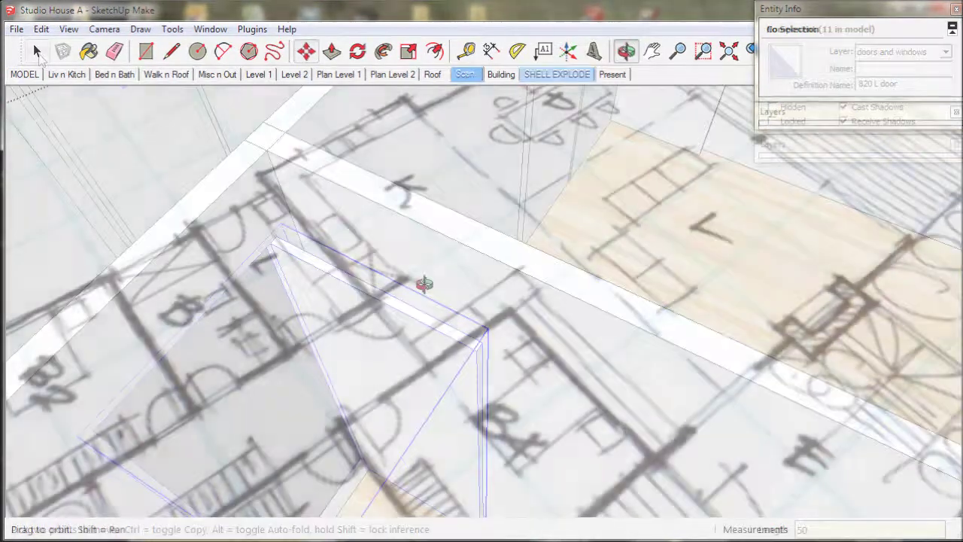
key(space)
Step: Remove the short wall stub by pushing its end and side faces in by 90mm
click(547, 75)
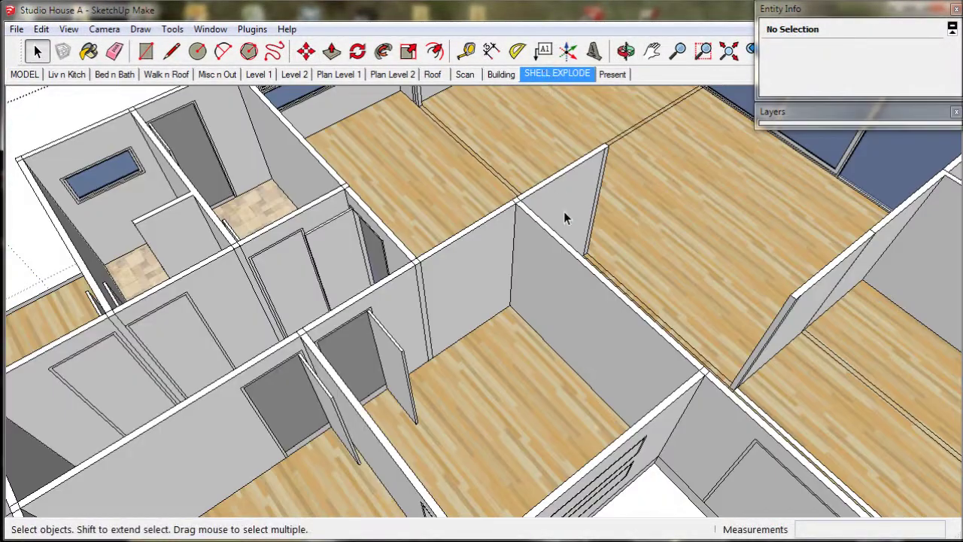
middle_drag(579, 223, 397, 236)
scroll(539, 194, up, 5)
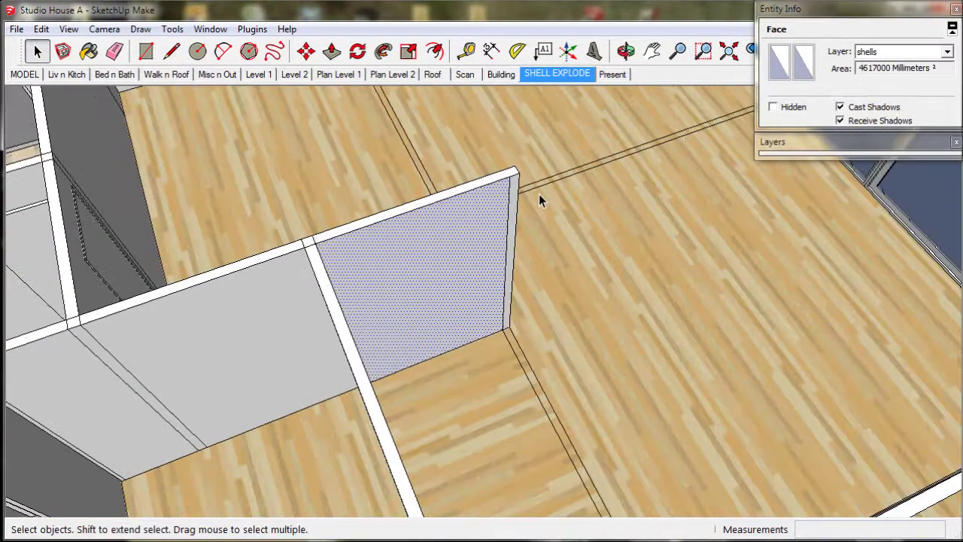
click(504, 202)
click(331, 51)
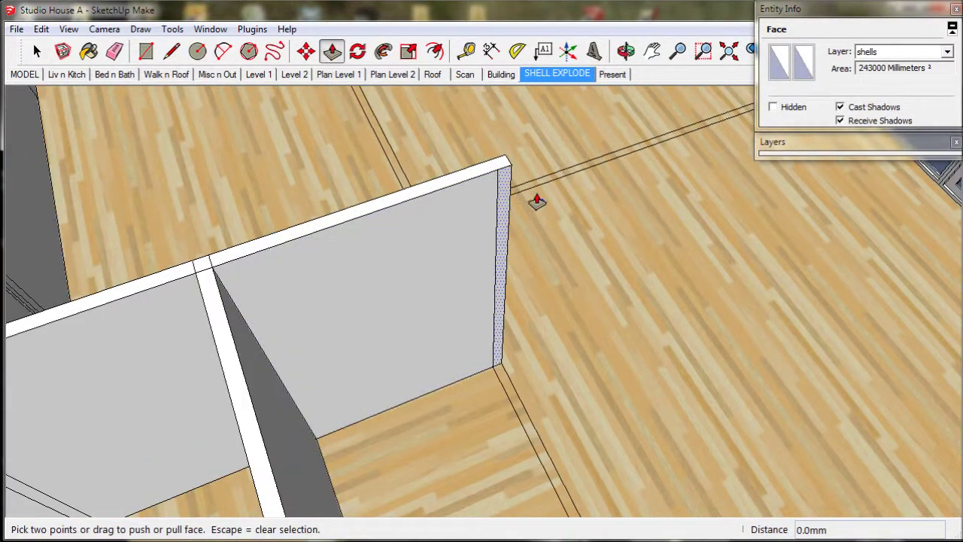
click(504, 178)
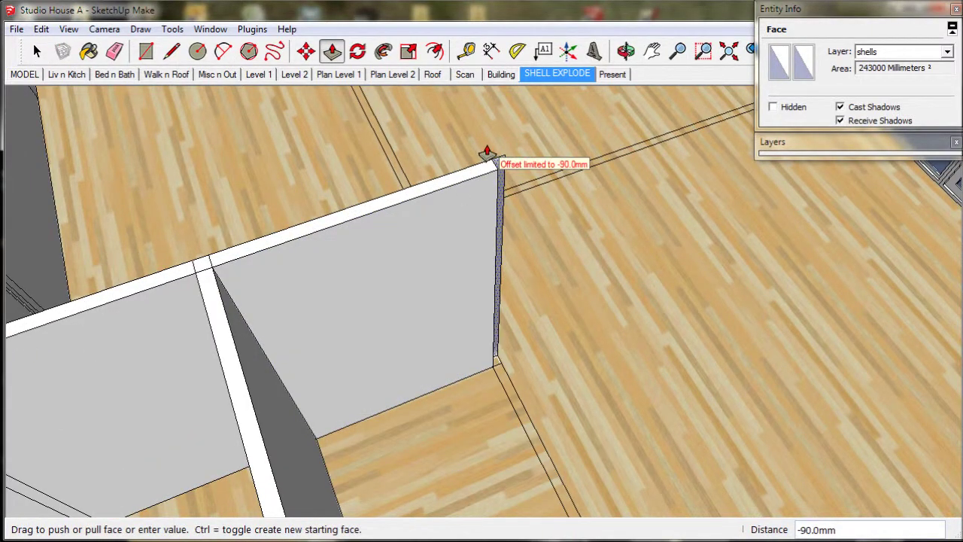
click(487, 153)
click(463, 211)
click(447, 179)
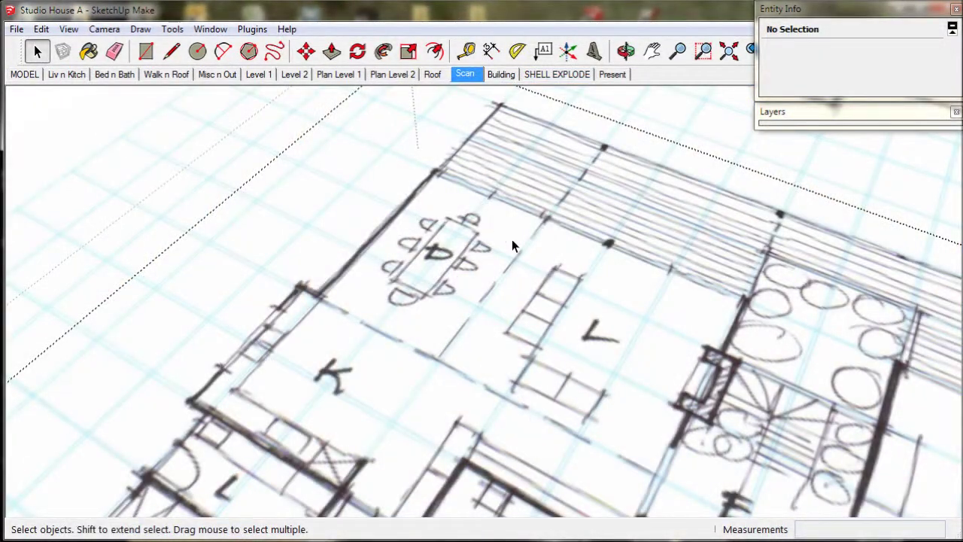
Step: Extend the partition wall 1710mm with Push/Pull so it meets the adjoining wall
click(531, 75)
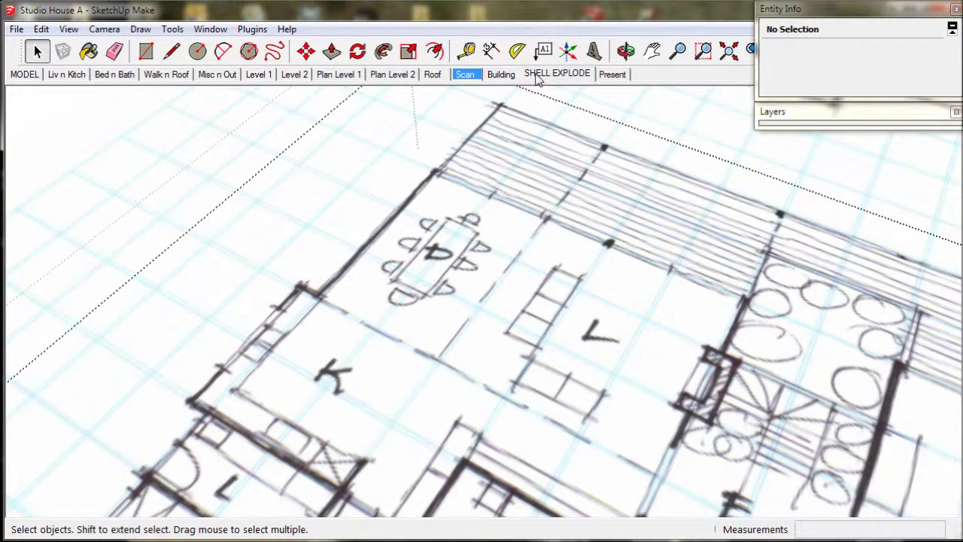
click(396, 173)
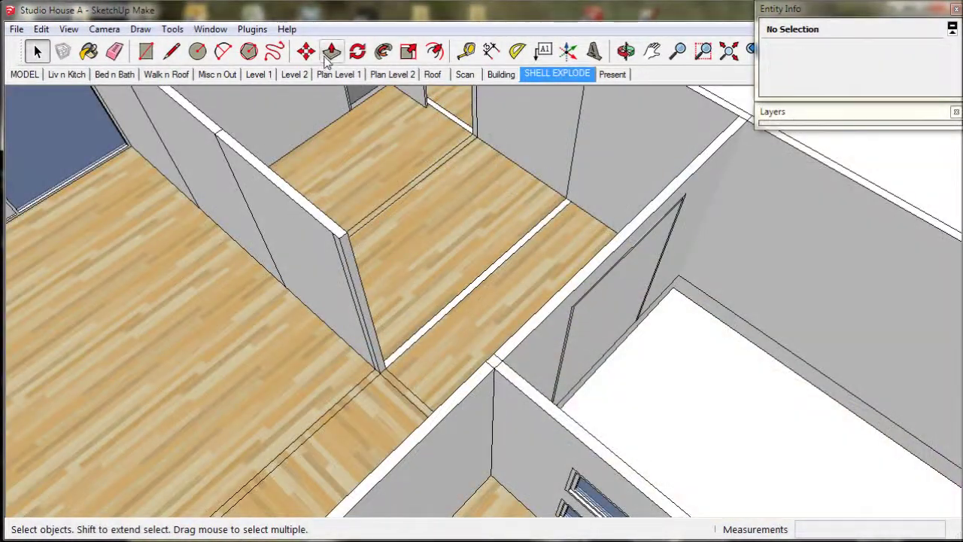
click(331, 53)
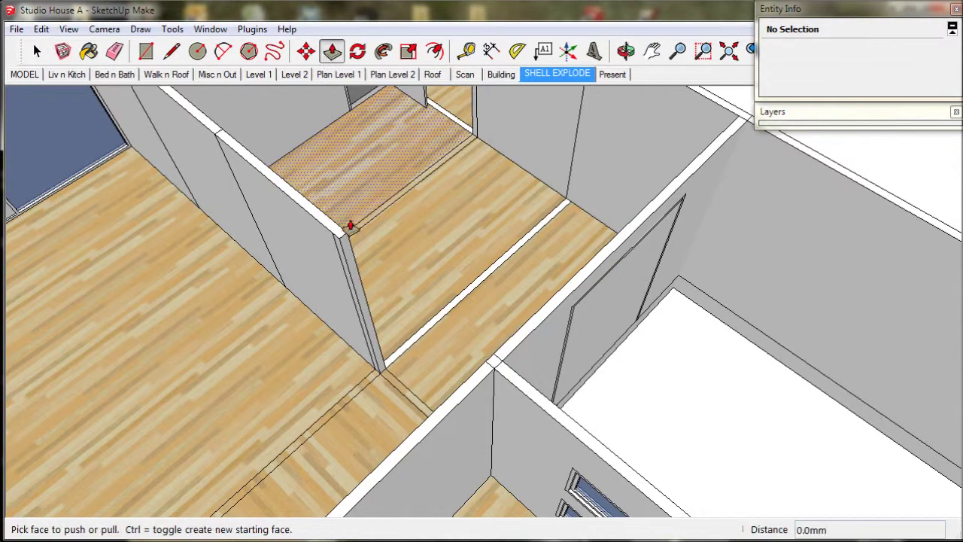
drag(342, 248, 502, 352)
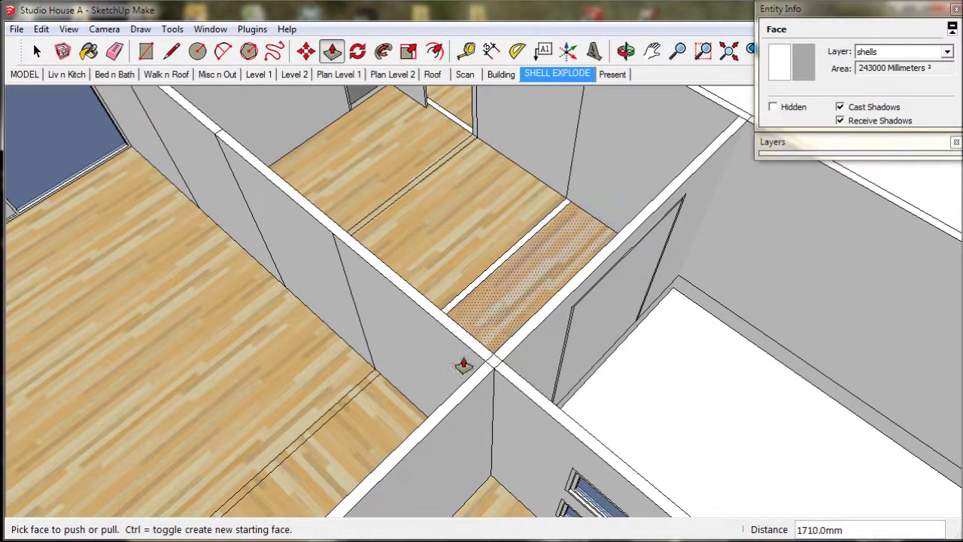
middle_drag(462, 366, 394, 374)
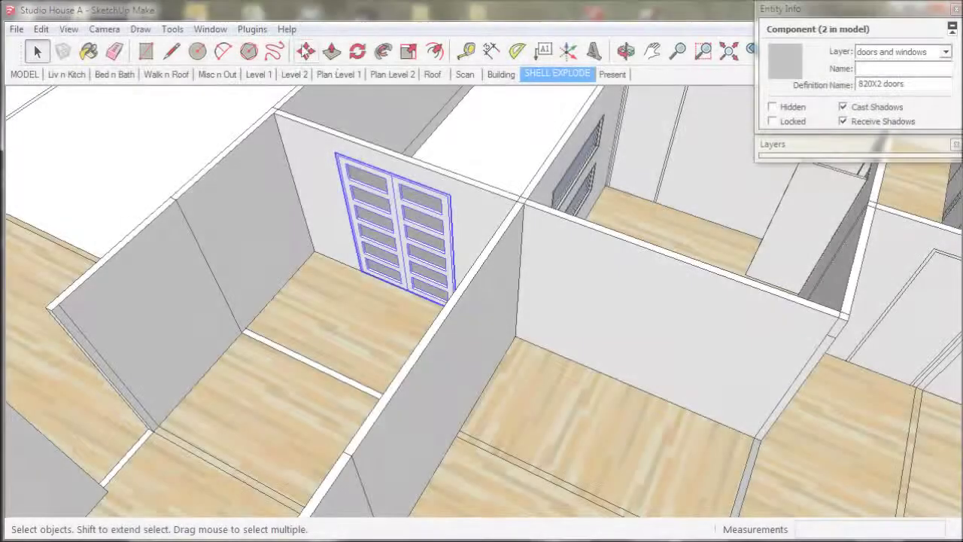
key(m)
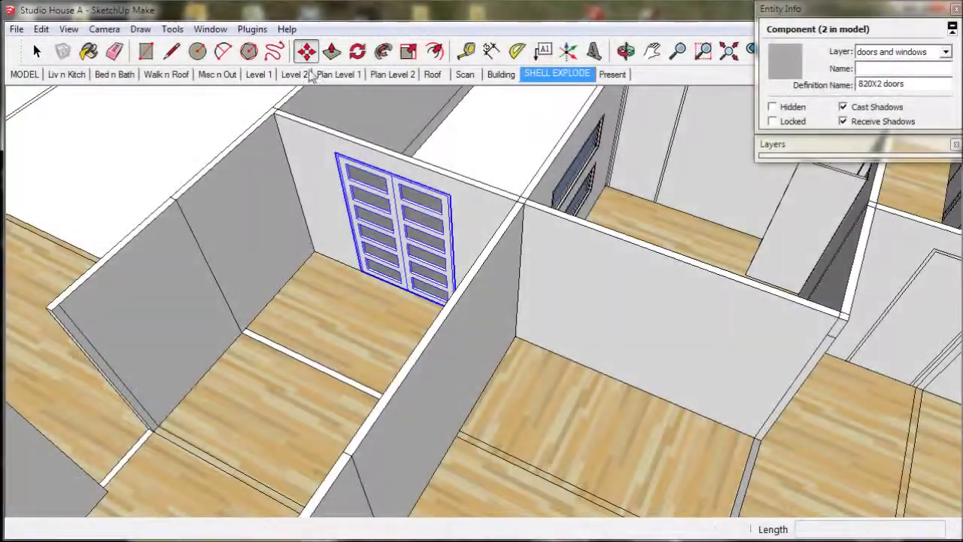
Step: Copy the 820X2 doors component onto the right room's wall, 50mm from the corner
click(333, 153)
key(ctrl)
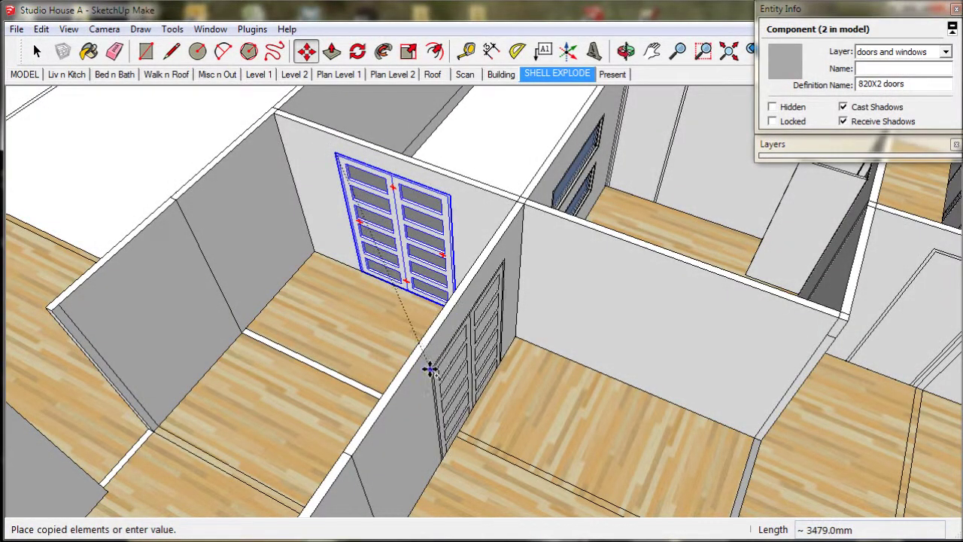
click(441, 373)
middle_drag(436, 376, 303, 320)
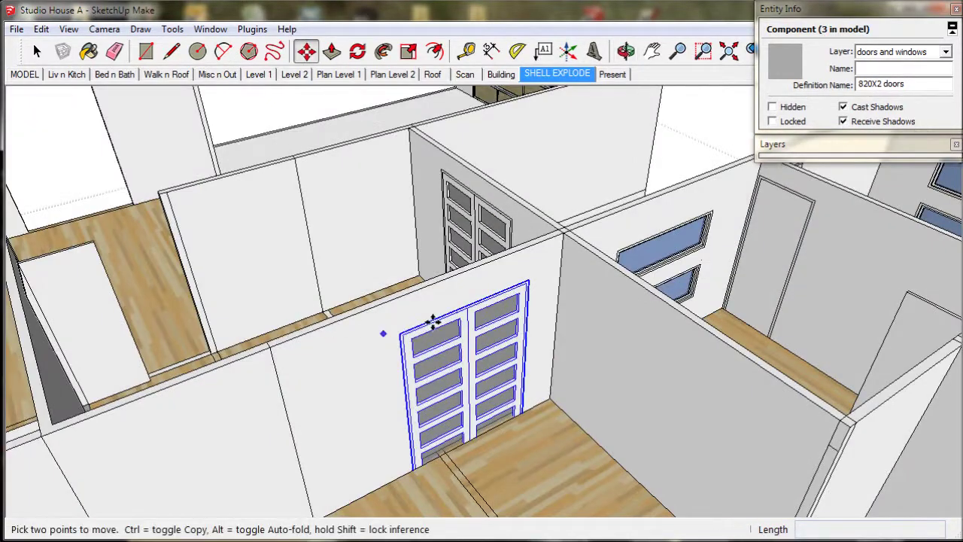
click(529, 279)
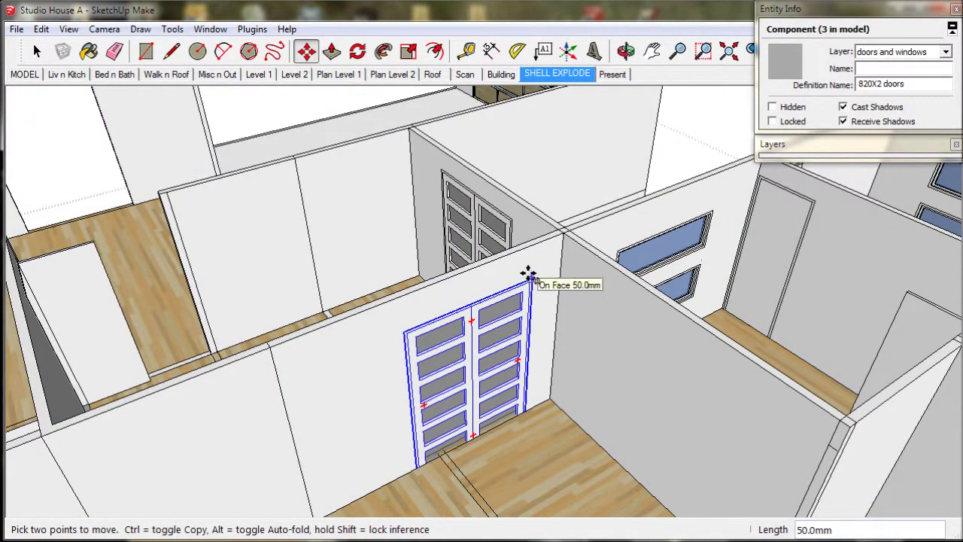
click(520, 259)
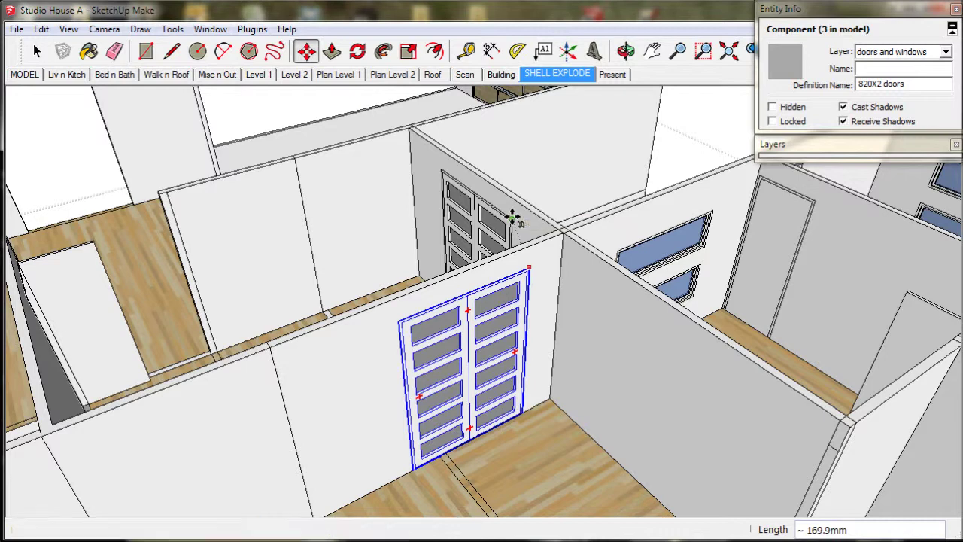
middle_drag(535, 325, 452, 308)
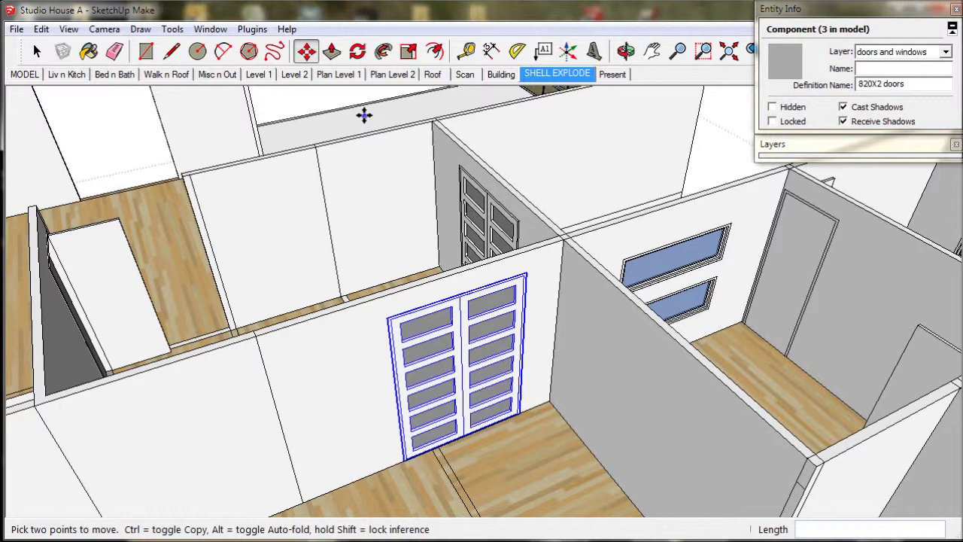
click(408, 51)
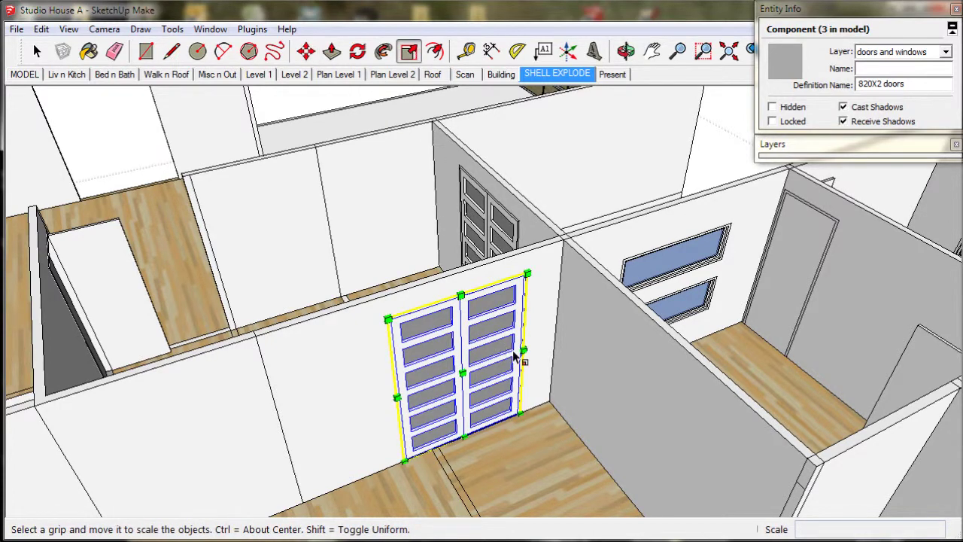
Step: Scale the copied 820X2 double door to 0.75 of its width from its right side
scroll(515, 356, up, 6)
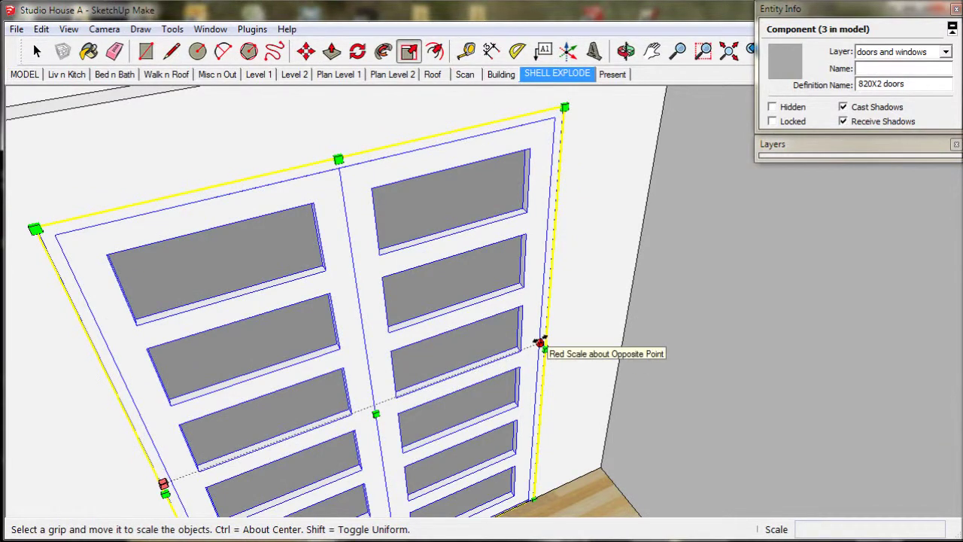
drag(540, 343, 481, 364)
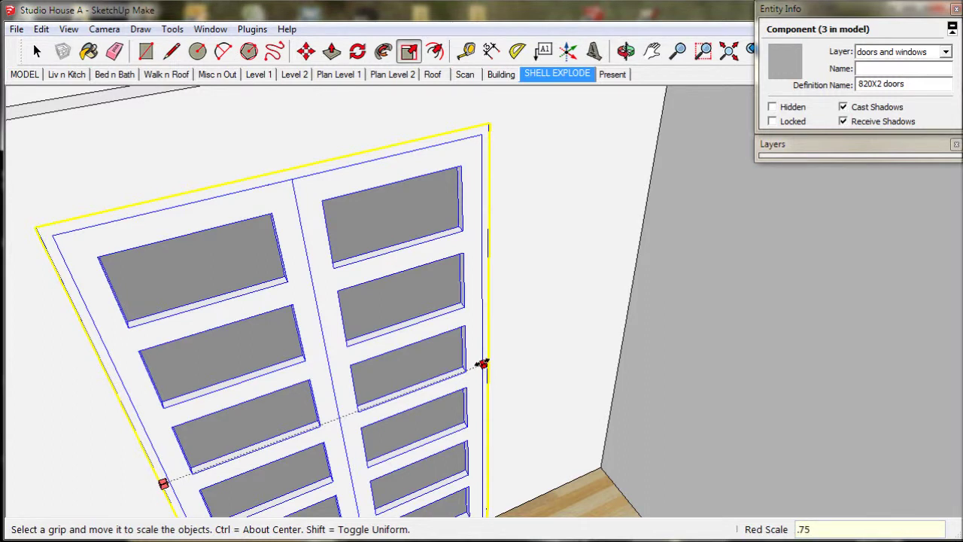
key(Return)
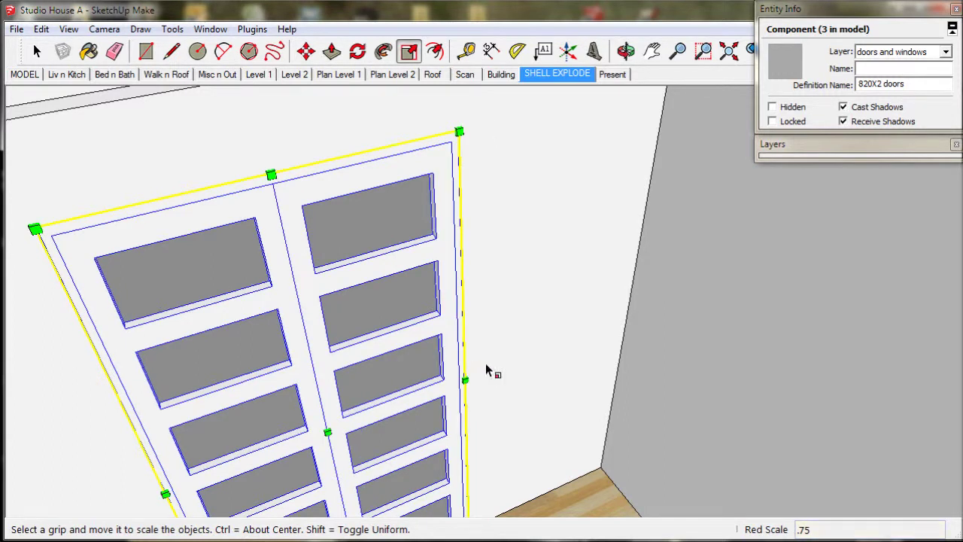
scroll(488, 370, down, 3)
middle_drag(488, 370, 488, 324)
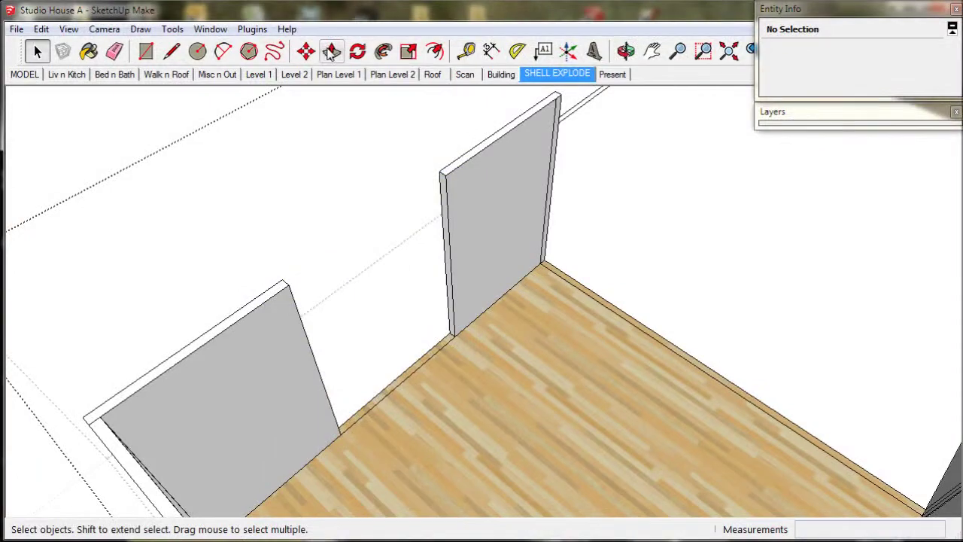
Step: Extend wall ends out 1890mm and 5310mm, and another to meet the crossing wall
click(331, 51)
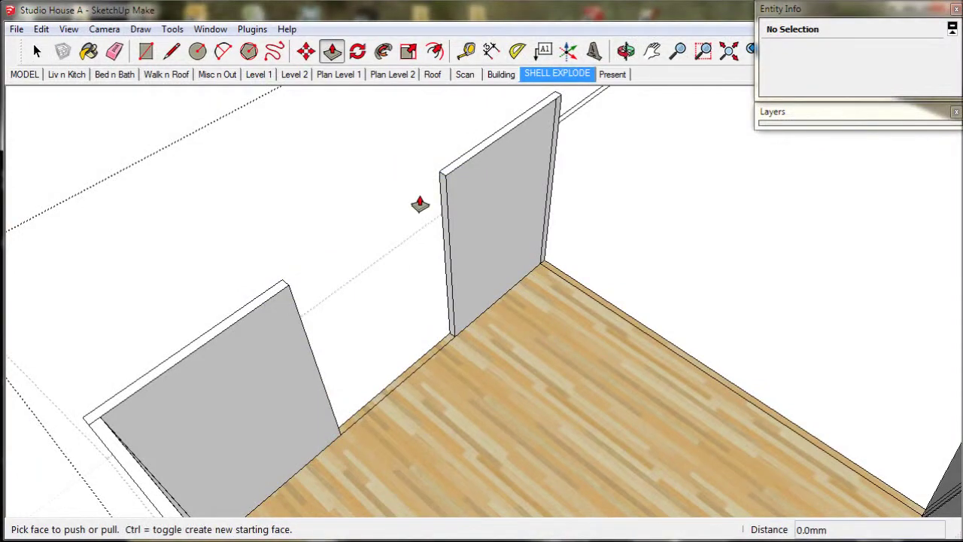
drag(443, 198, 302, 329)
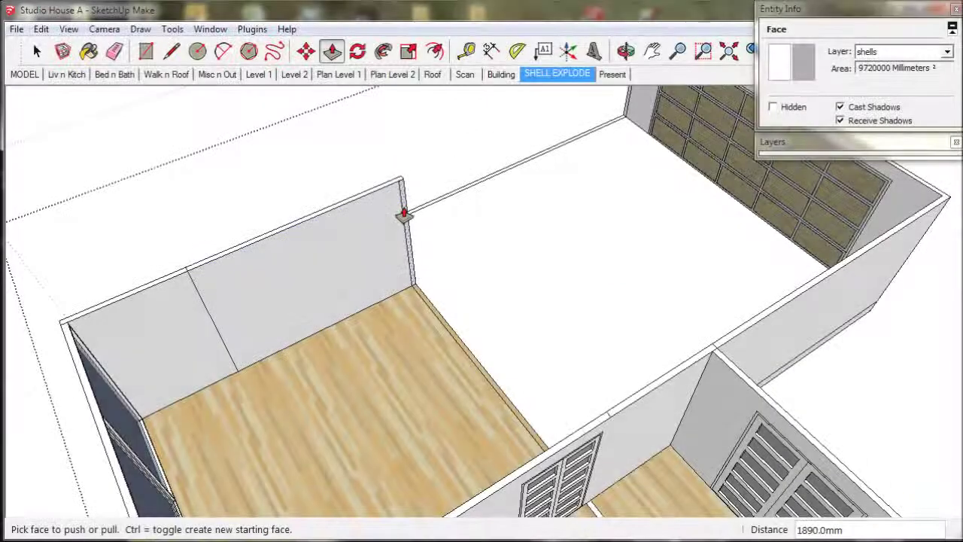
click(404, 215)
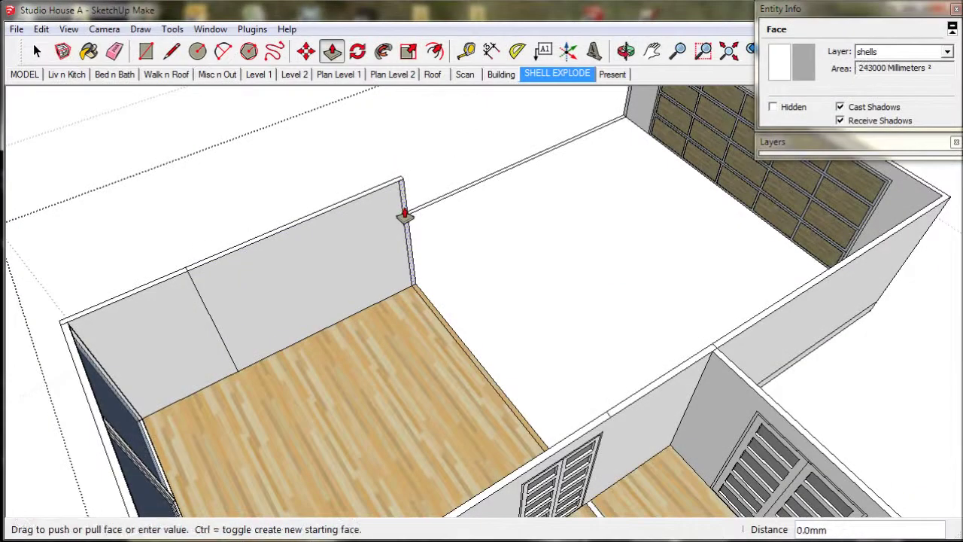
click(554, 366)
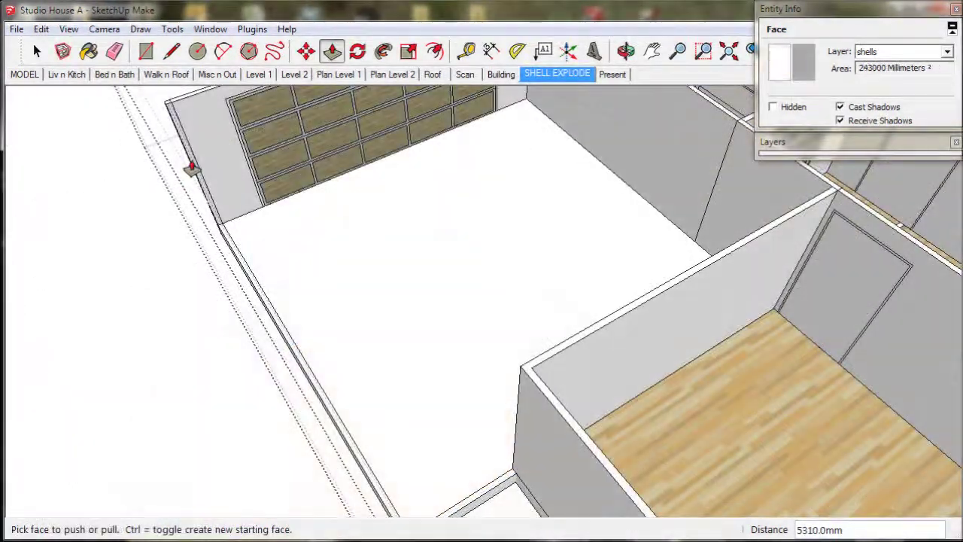
click(192, 167)
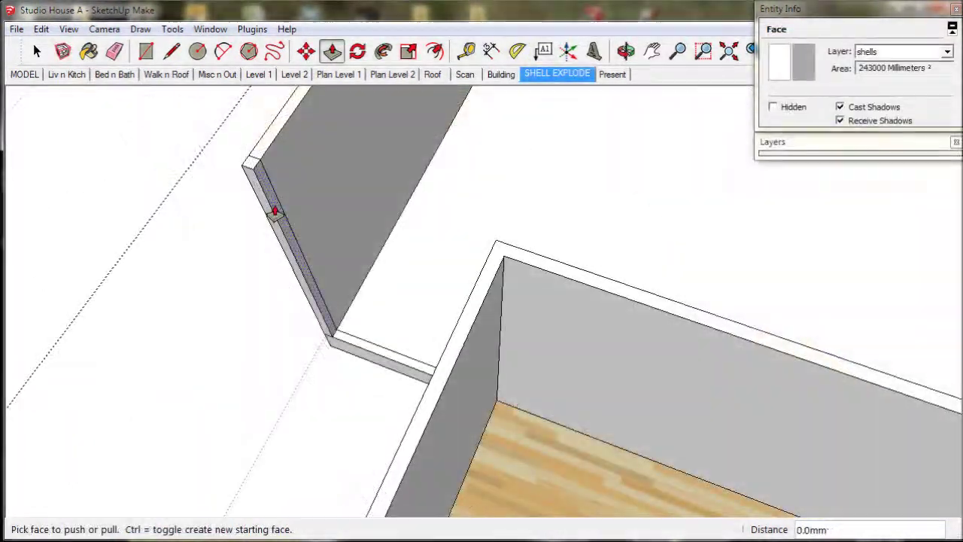
click(276, 211)
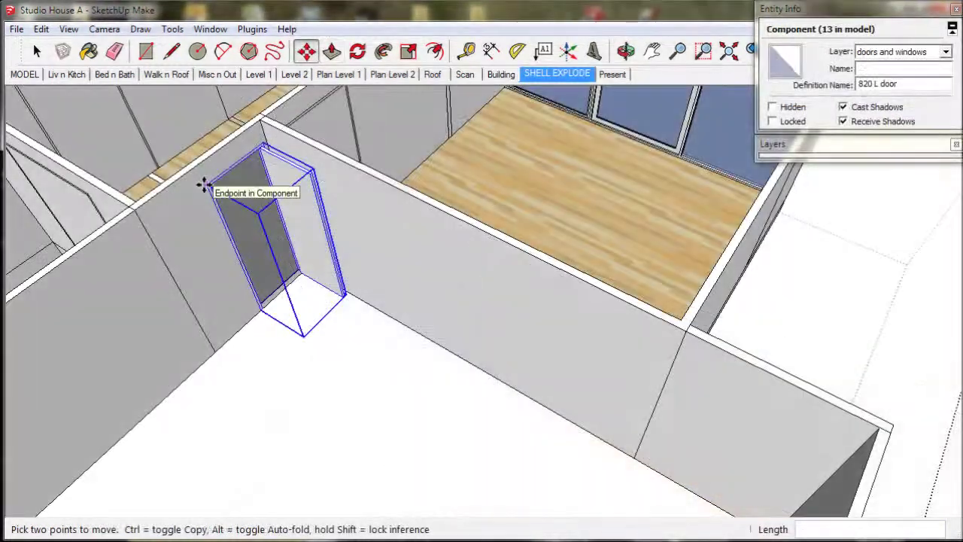
Step: Place a copy of the door, then push out another wall face
key(ctrl)
click(204, 184)
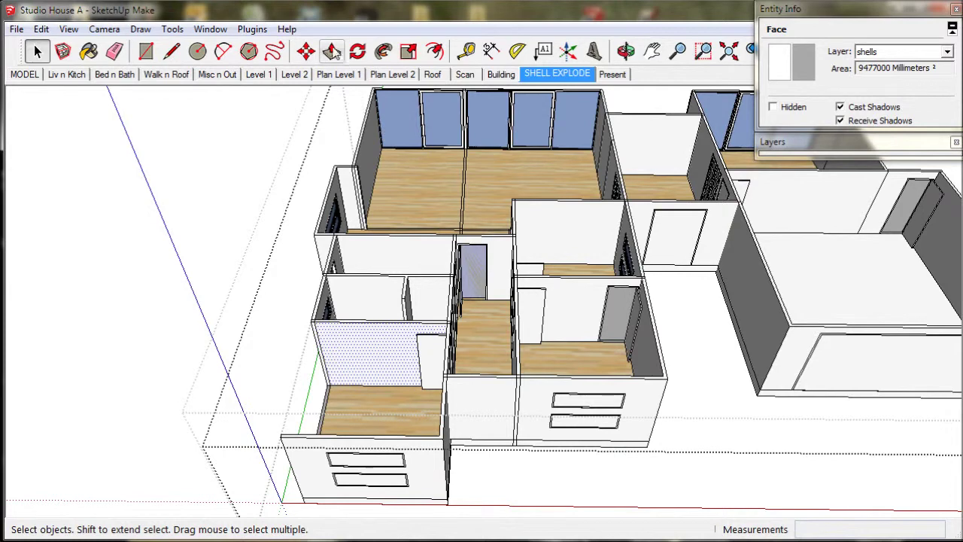
click(332, 51)
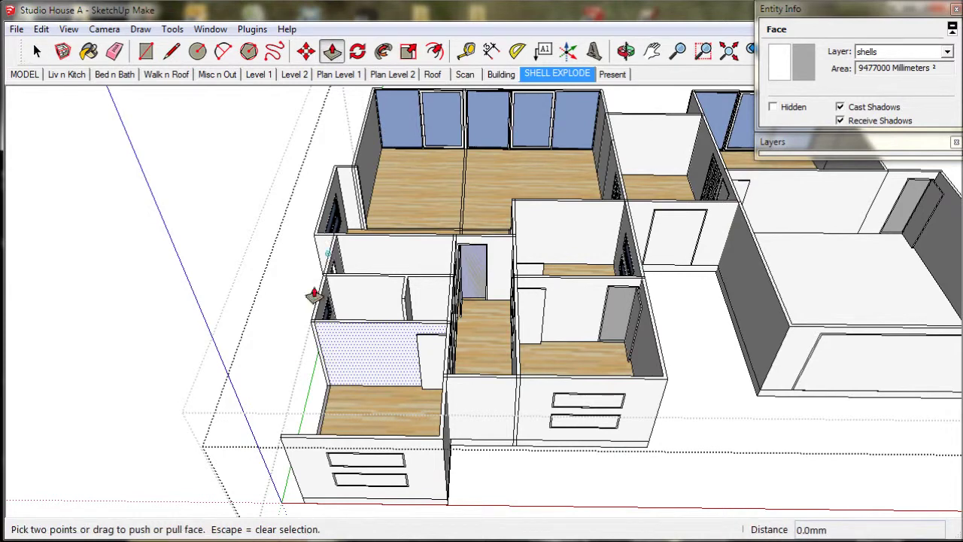
click(314, 339)
scroll(293, 409, up, 2)
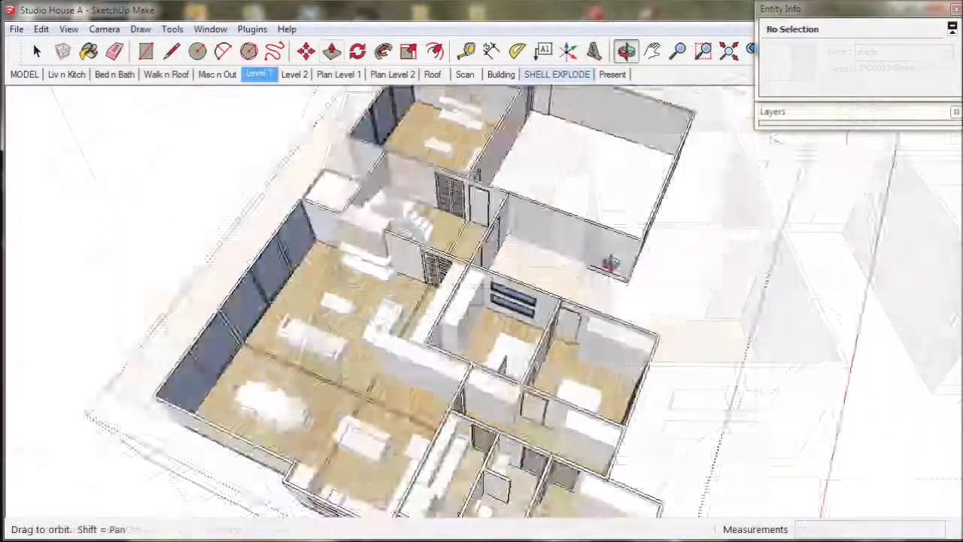
Step: Draw a line splitting the wall top where it meets the fireplace
middle_drag(722, 286, 404, 301)
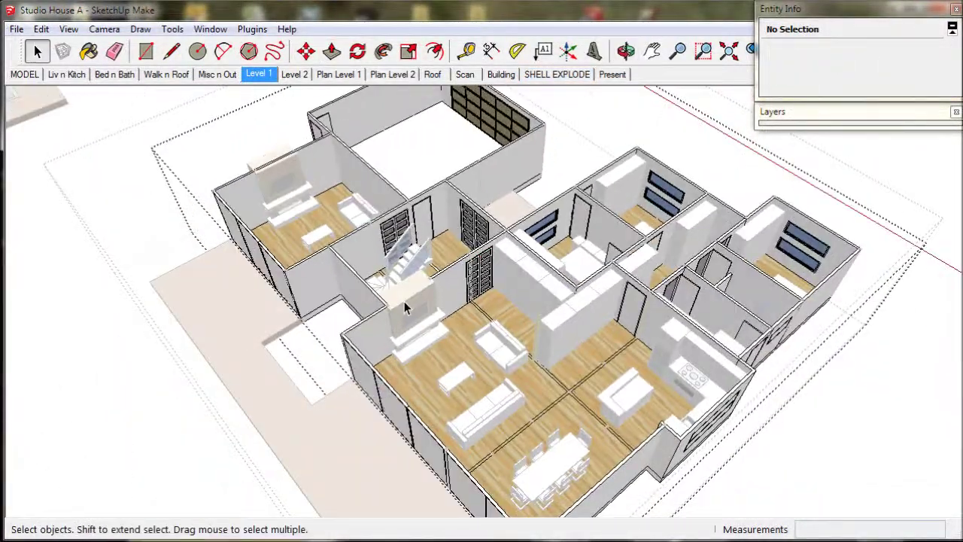
scroll(391, 311, up, 3)
scroll(391, 310, up, 5)
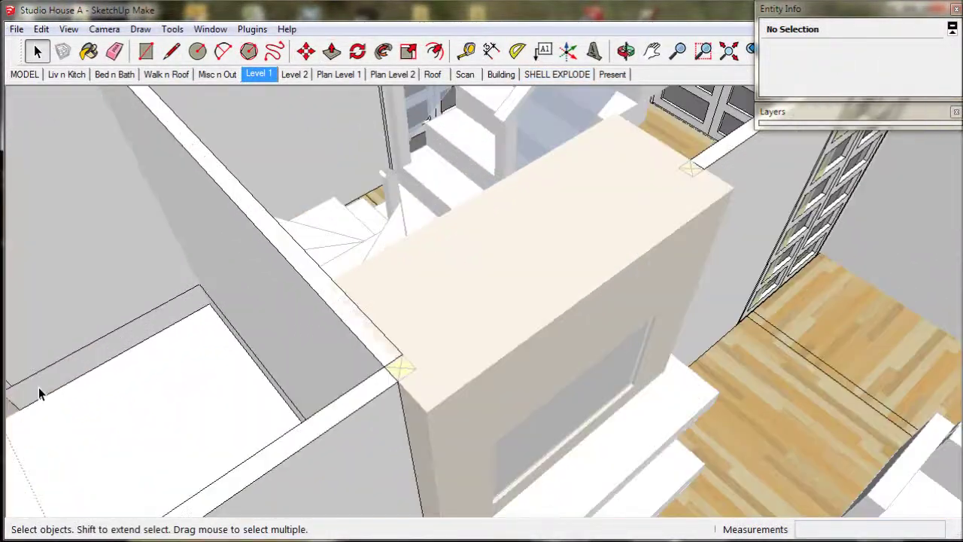
scroll(308, 280, up, 1)
click(308, 276)
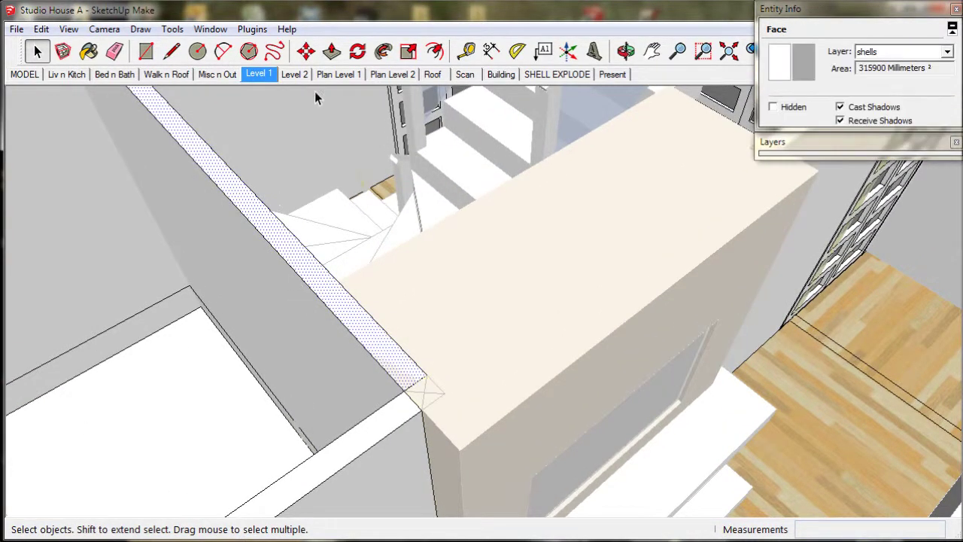
click(172, 54)
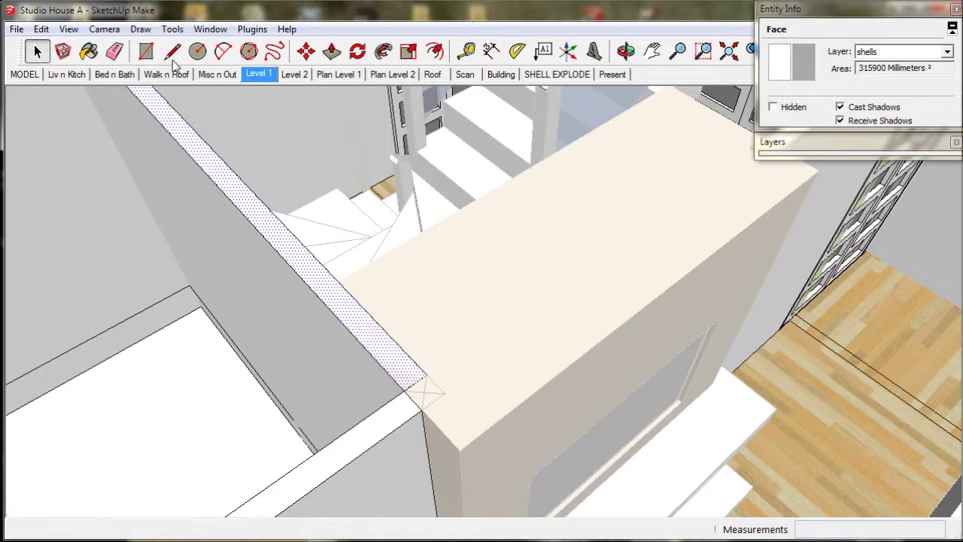
click(336, 282)
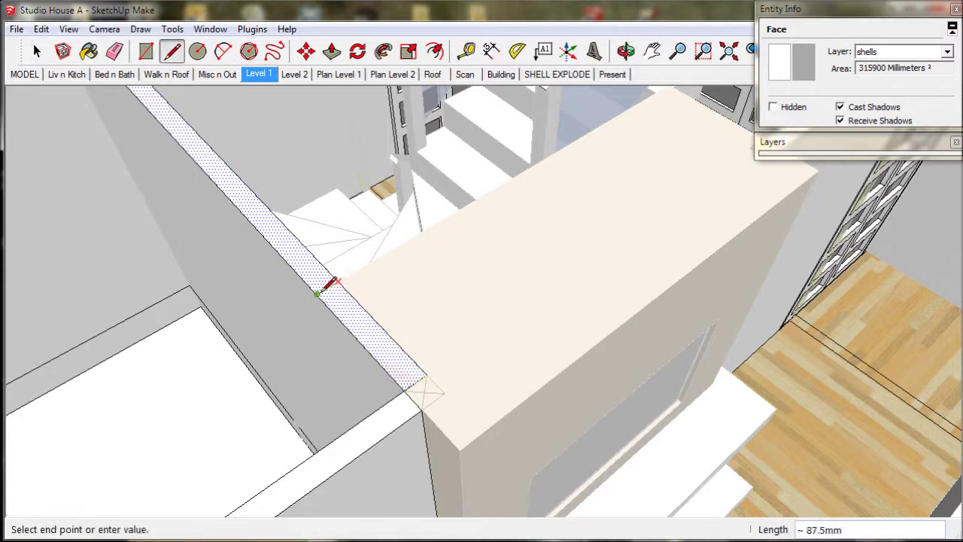
click(316, 294)
Step: Push the narrow wall end face in by 90mm
middle_drag(316, 293, 451, 279)
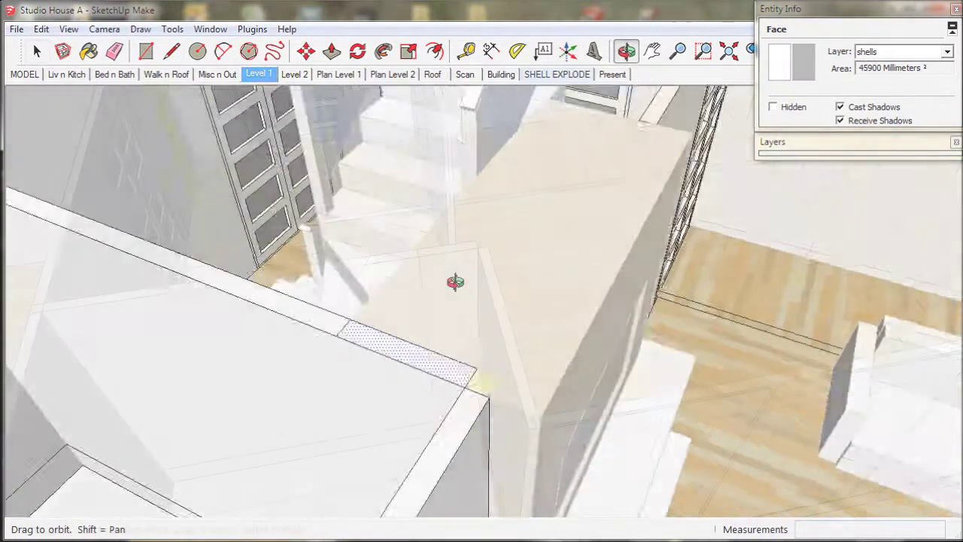
key(space)
click(556, 73)
key(p)
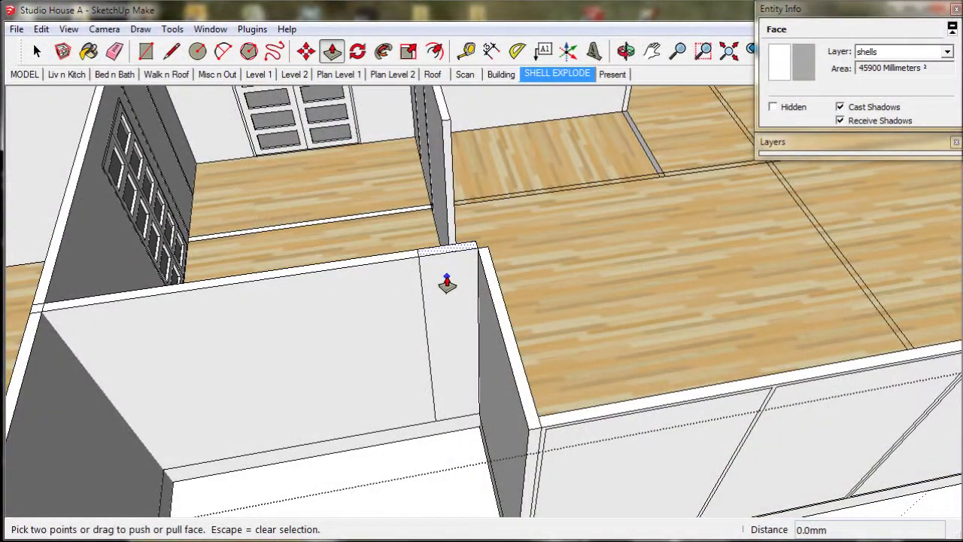
click(447, 282)
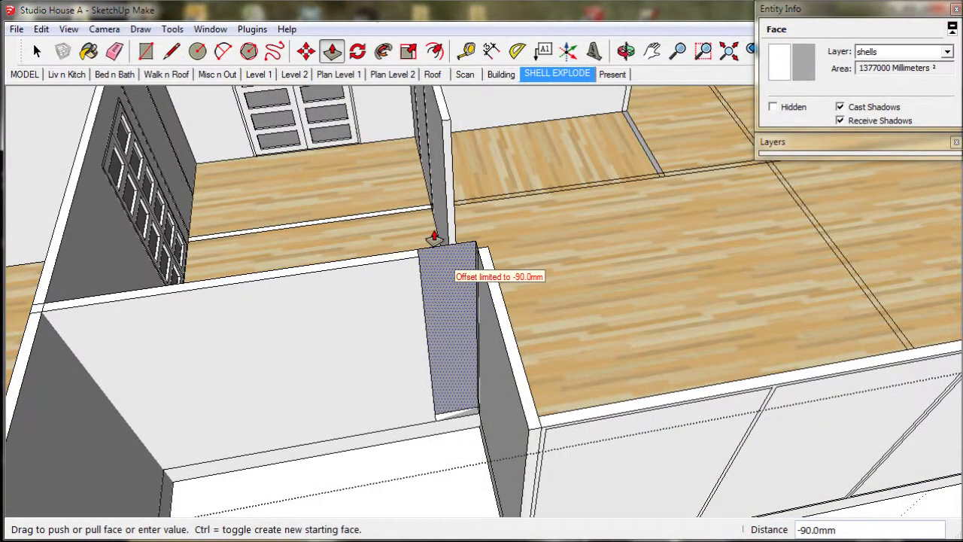
click(434, 239)
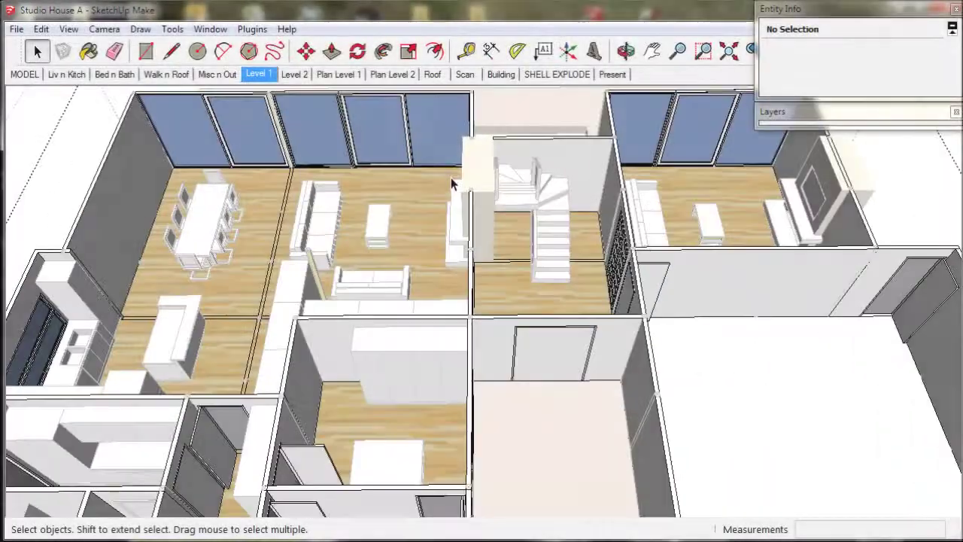
Step: Review the Level 1 house from several angles and bring up the File menu
middle_drag(451, 182, 683, 194)
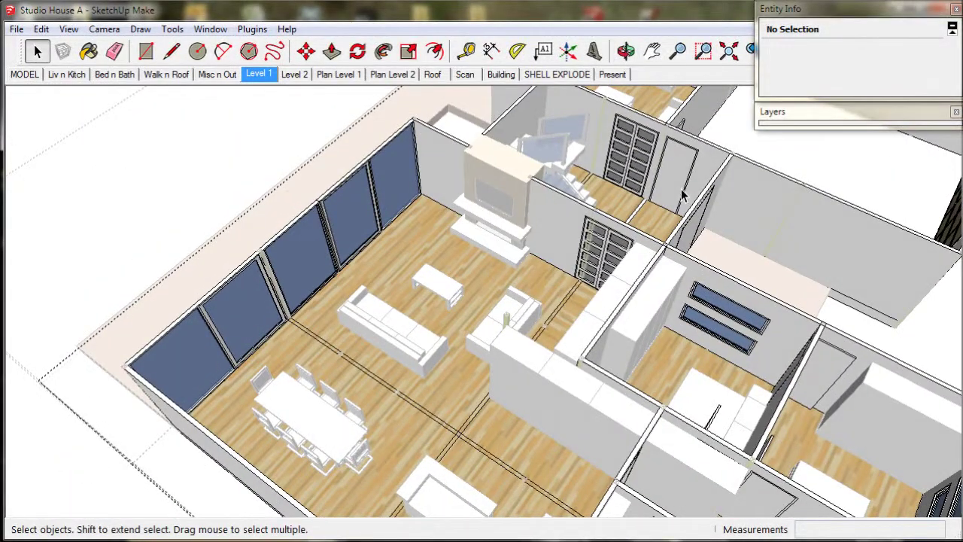
scroll(680, 194, down, 2)
middle_drag(686, 237, 574, 197)
middle_drag(643, 258, 301, 194)
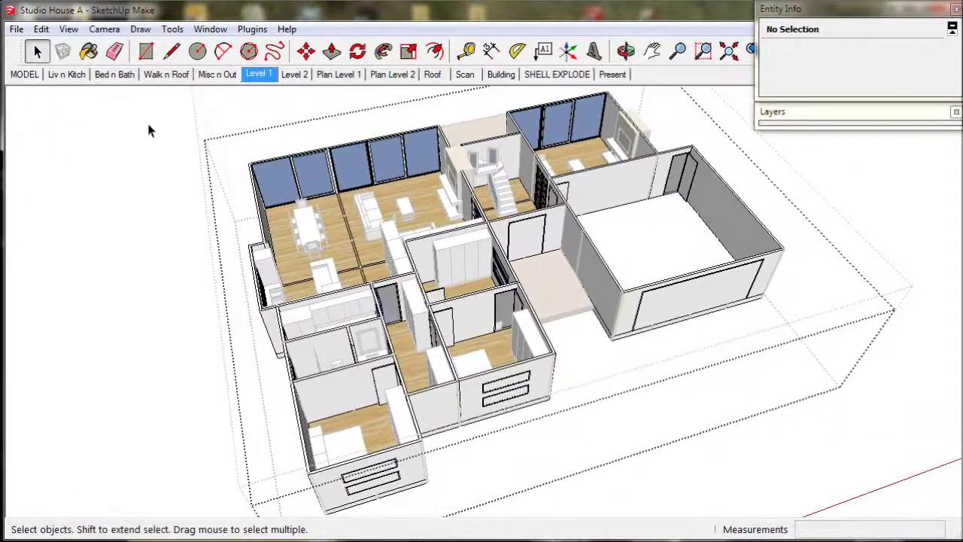
click(16, 29)
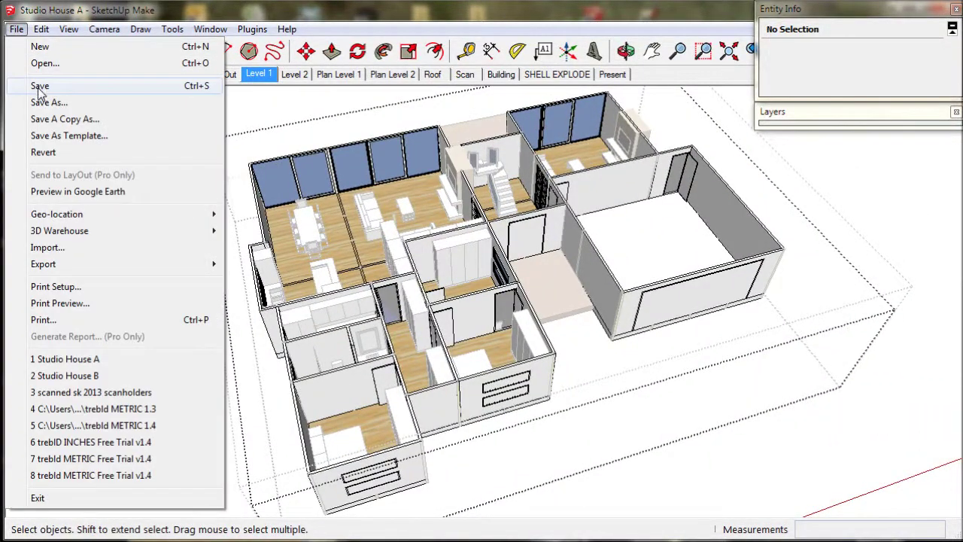